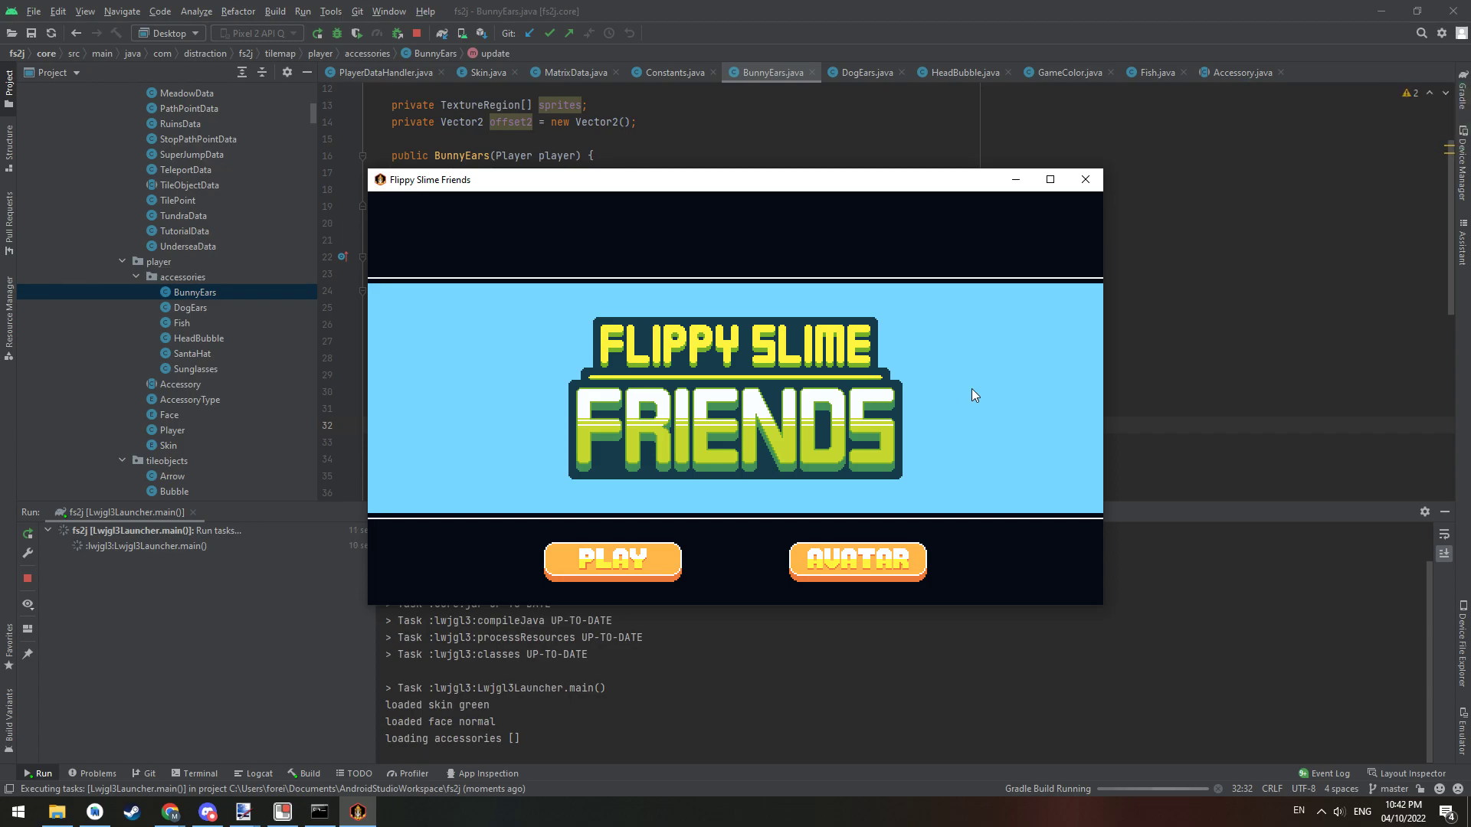
Choose AVATAR on the title screen to reach the slime customisation screen.
{"action": "left_click", "coordinate": [857, 559]}
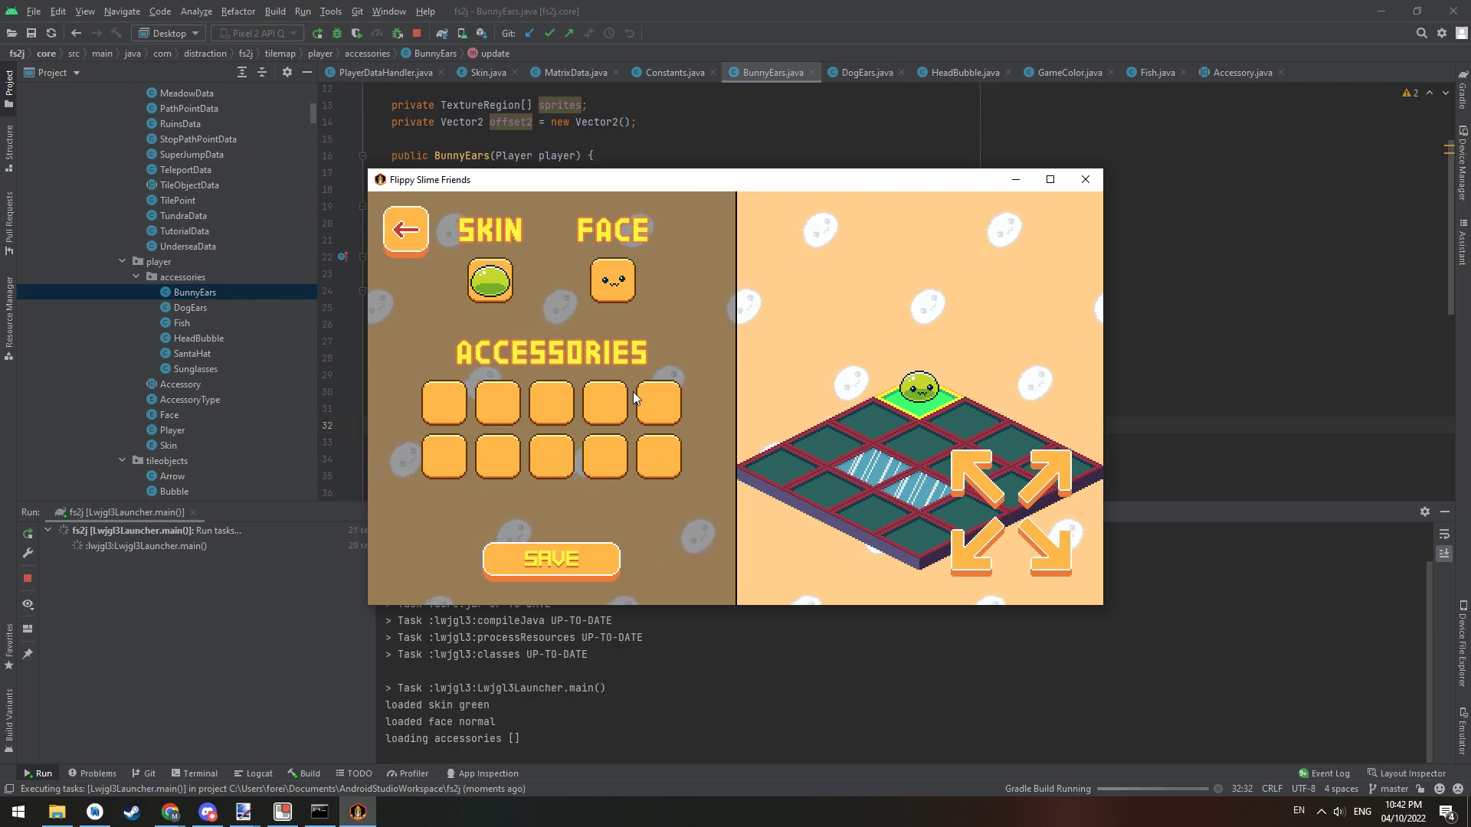
Try grey and brown fuzzy skins, then settle on white fluffy skin with the smug face.
{"action": "left_click", "coordinate": [504, 298]}
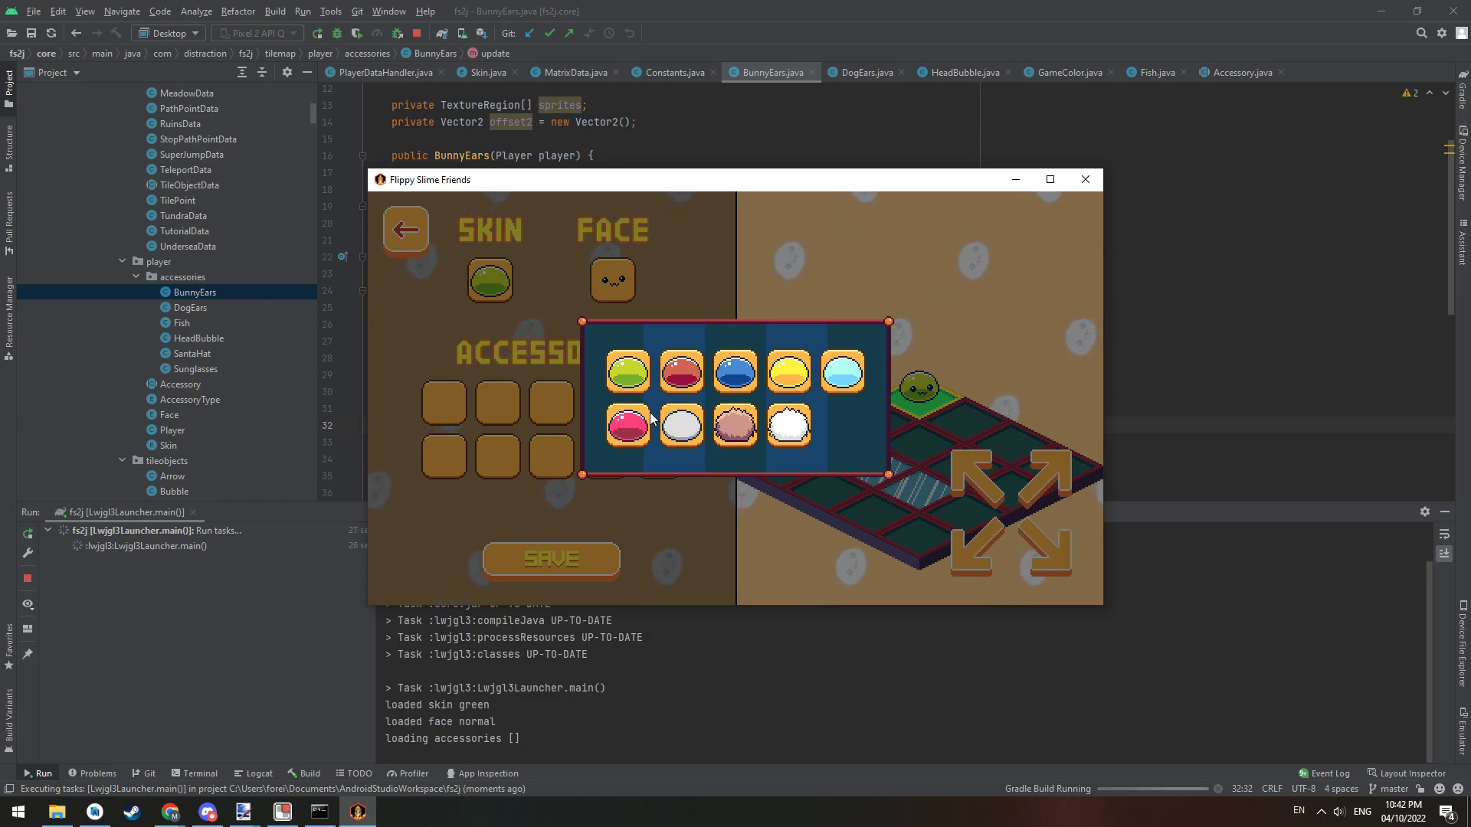
{"action": "left_click", "coordinate": [684, 425]}
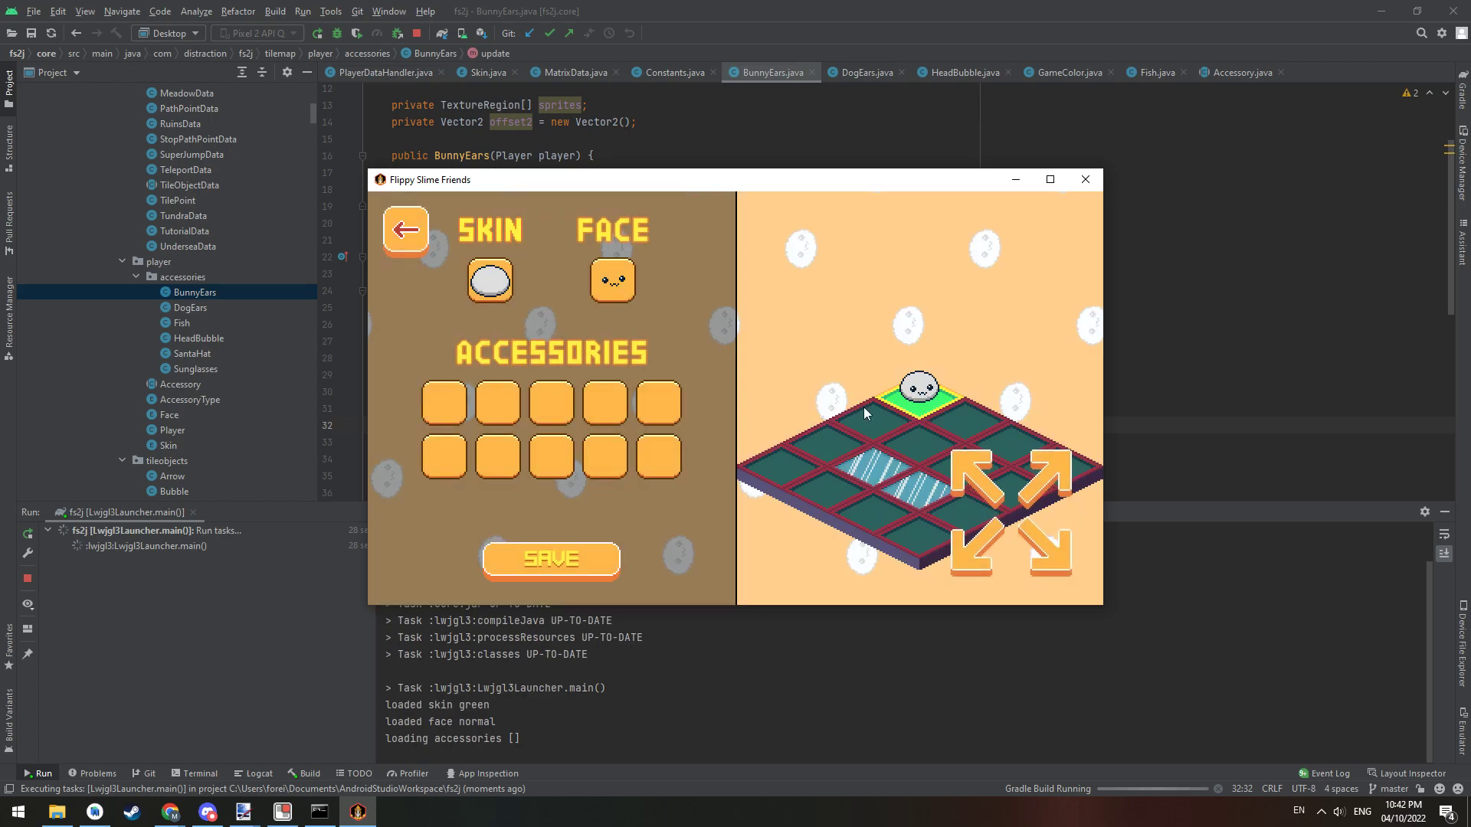
{"action": "left_click", "coordinate": [506, 299]}
{"action": "left_click", "coordinate": [737, 428]}
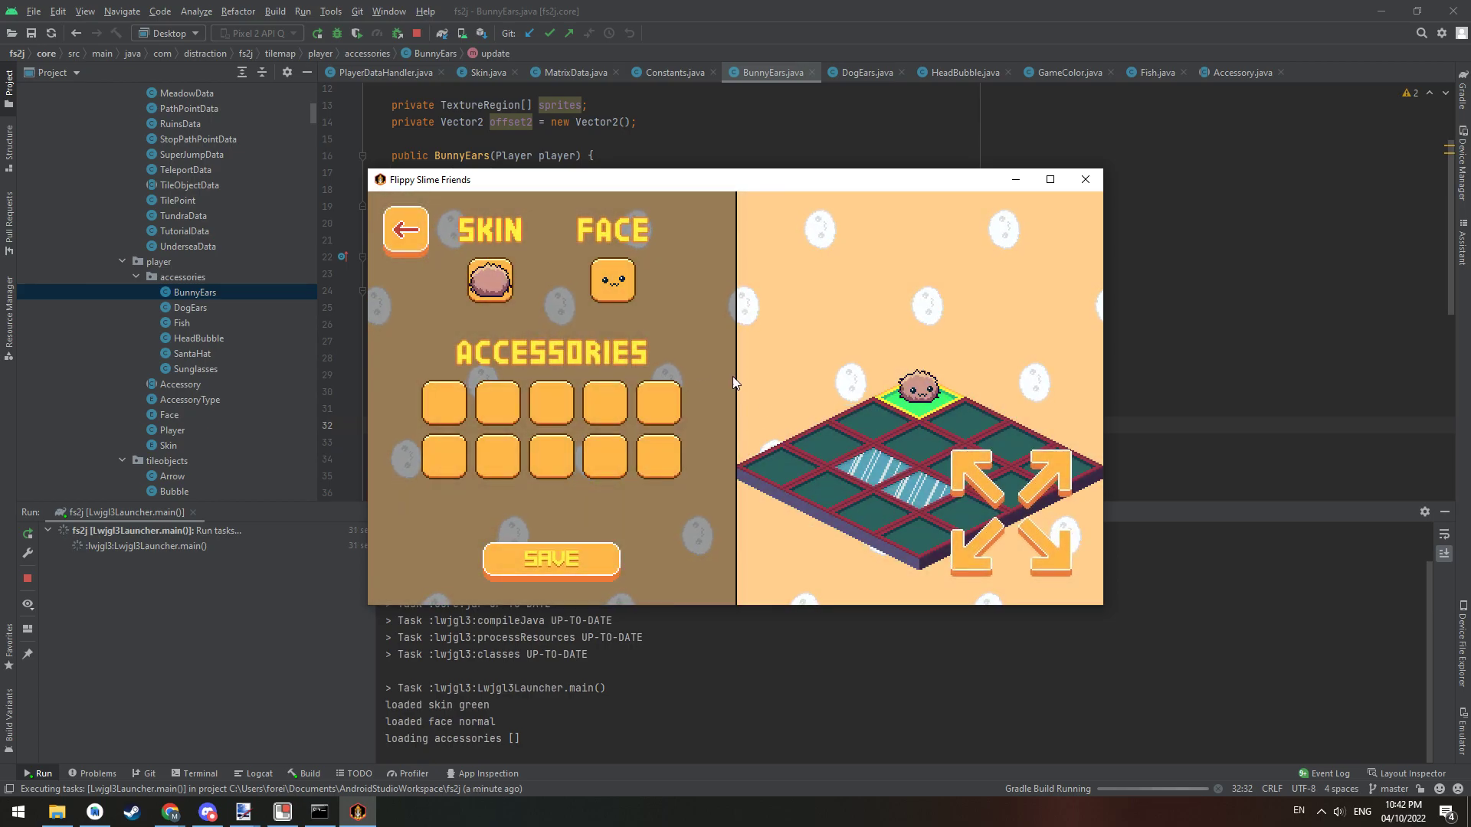
{"action": "left_click", "coordinate": [490, 292]}
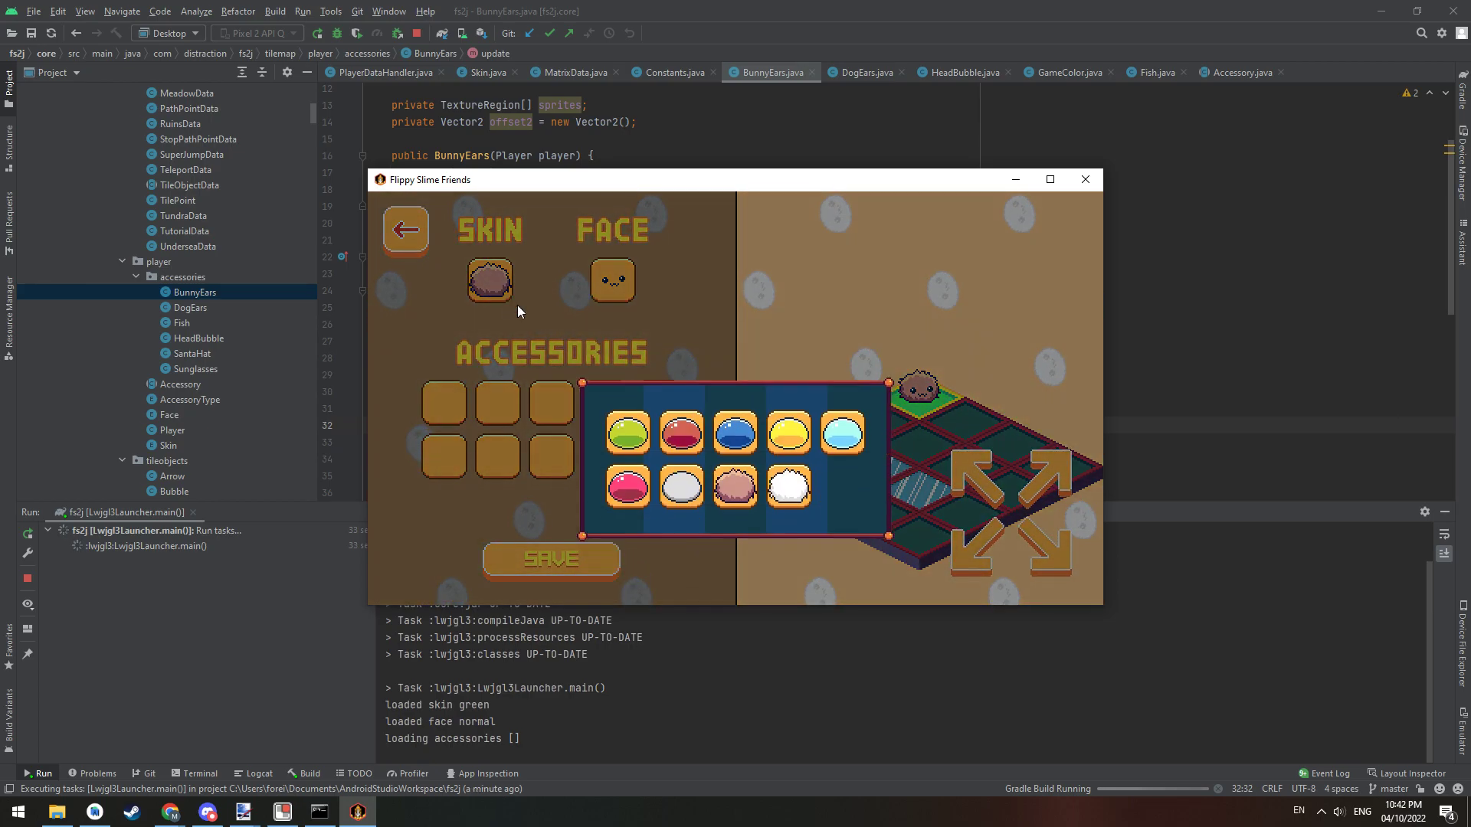
{"action": "left_click", "coordinate": [790, 430]}
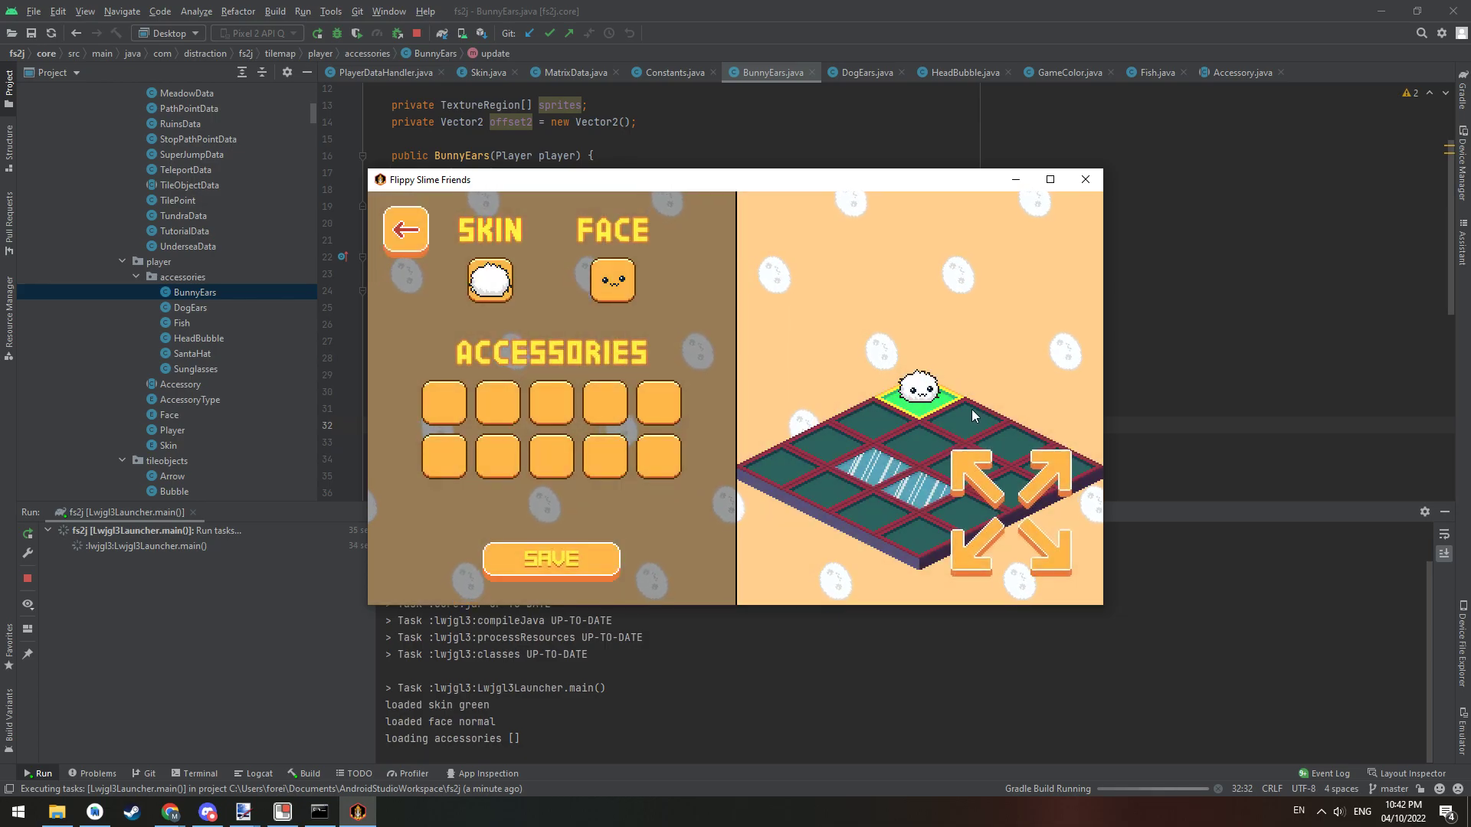
{"action": "left_click", "coordinate": [612, 279]}
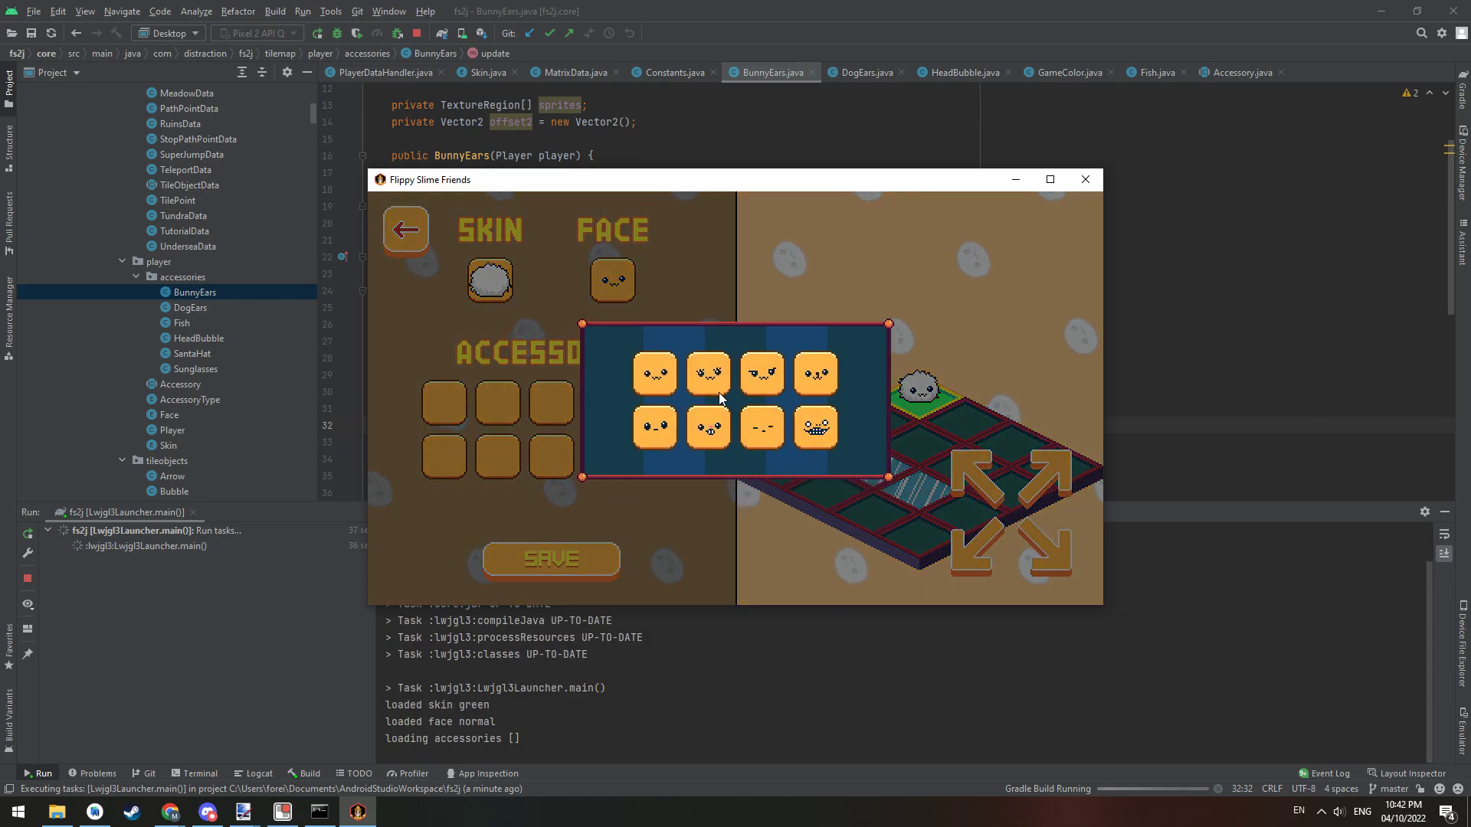
{"action": "left_click", "coordinate": [807, 354]}
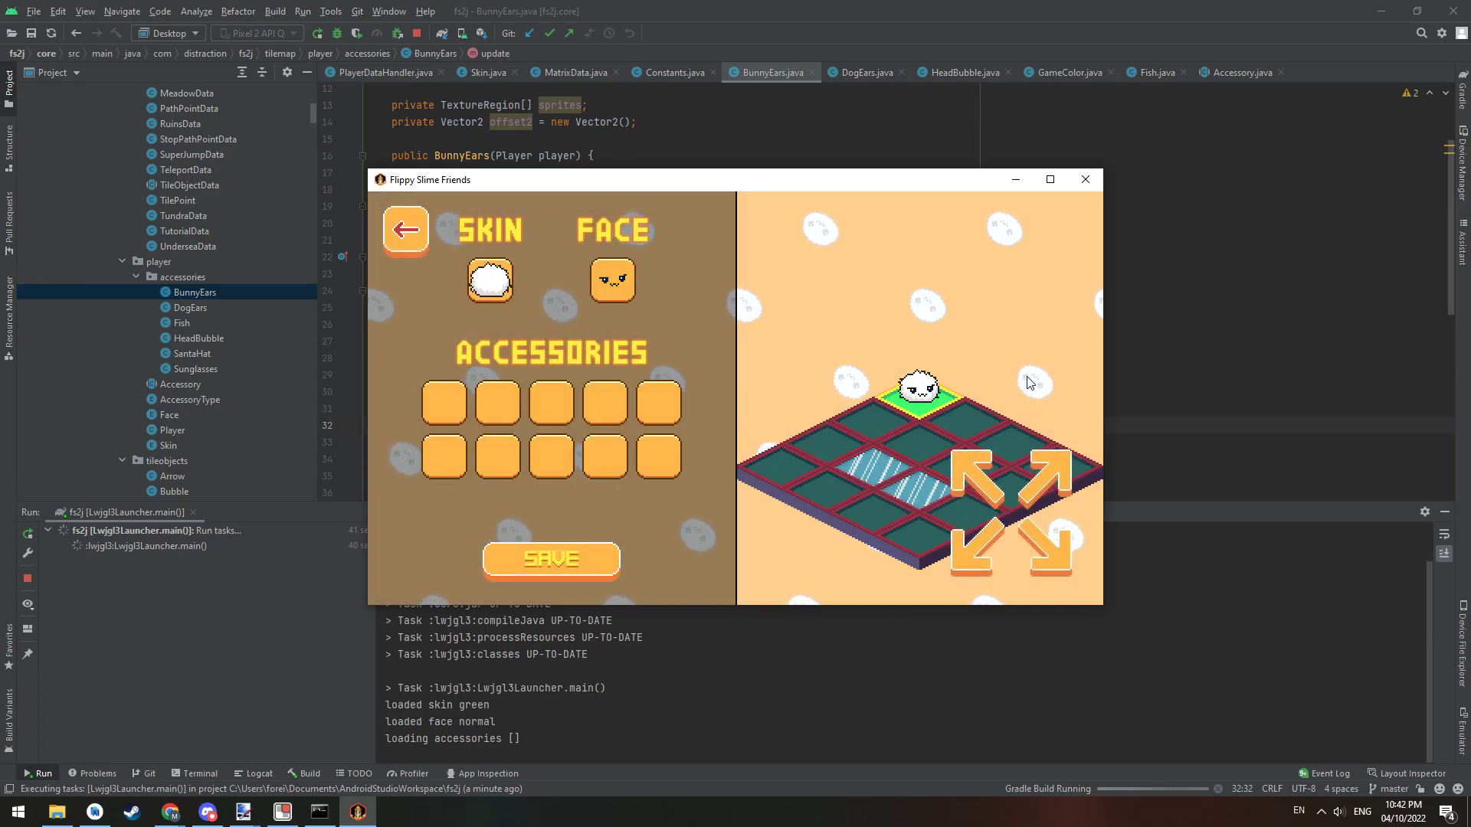
Hop the slime around the preview board with the arrow keys: left, down, up, left.
{"action": "key", "text": "Left"}
{"action": "key", "text": "Left"}
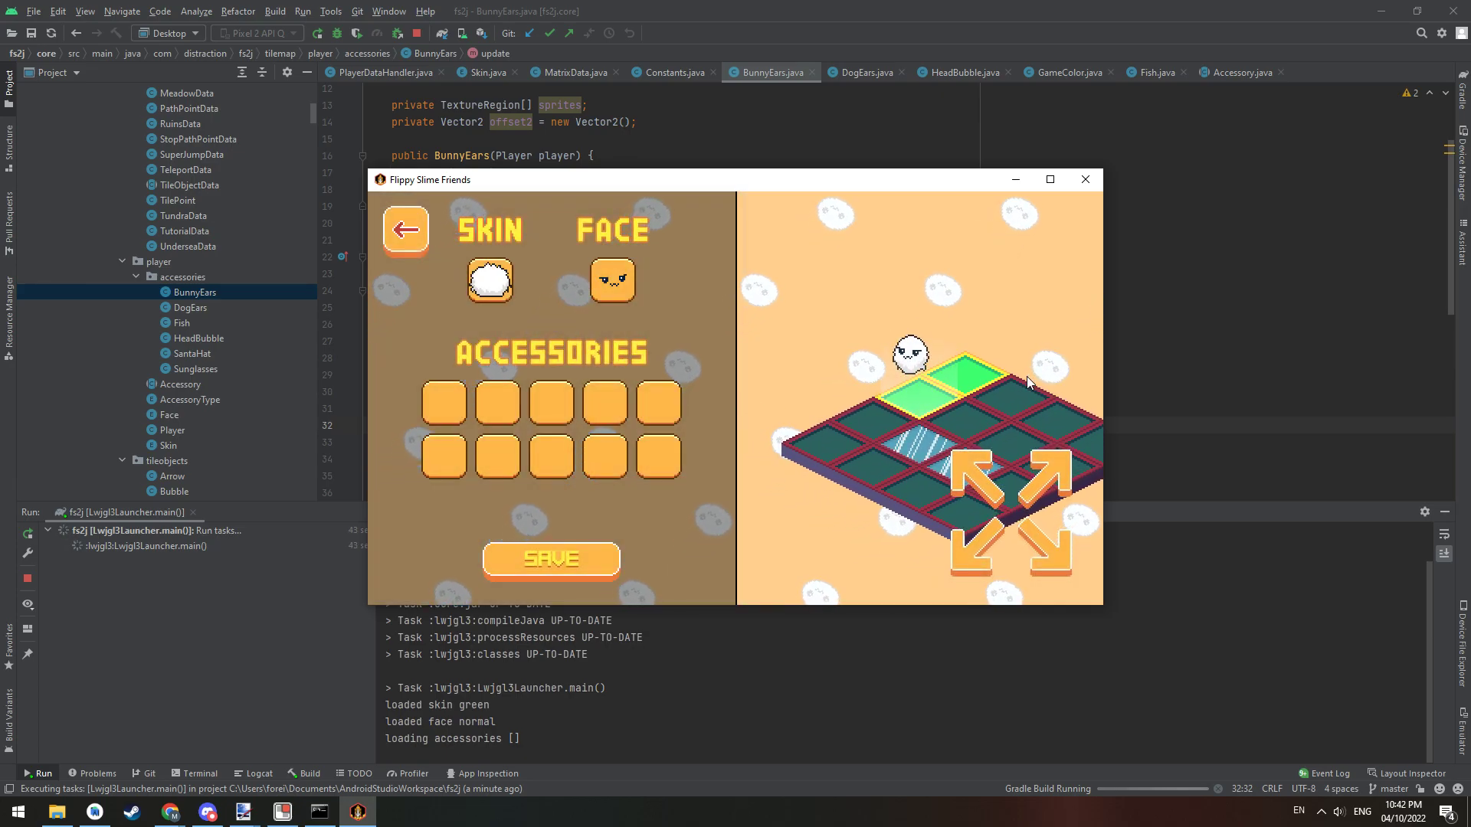
{"action": "key", "text": "Down"}
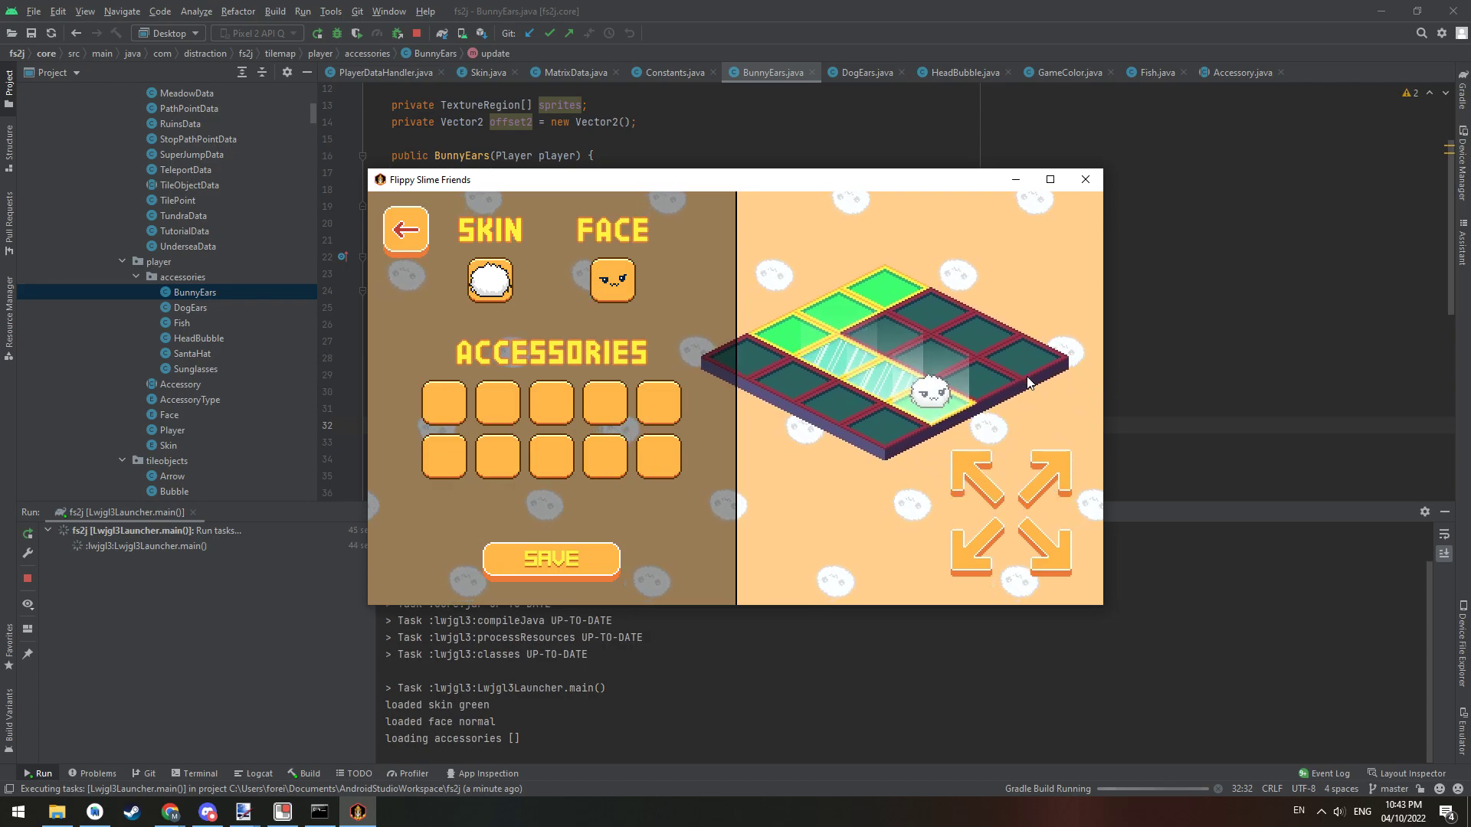
{"action": "key", "text": "Up"}
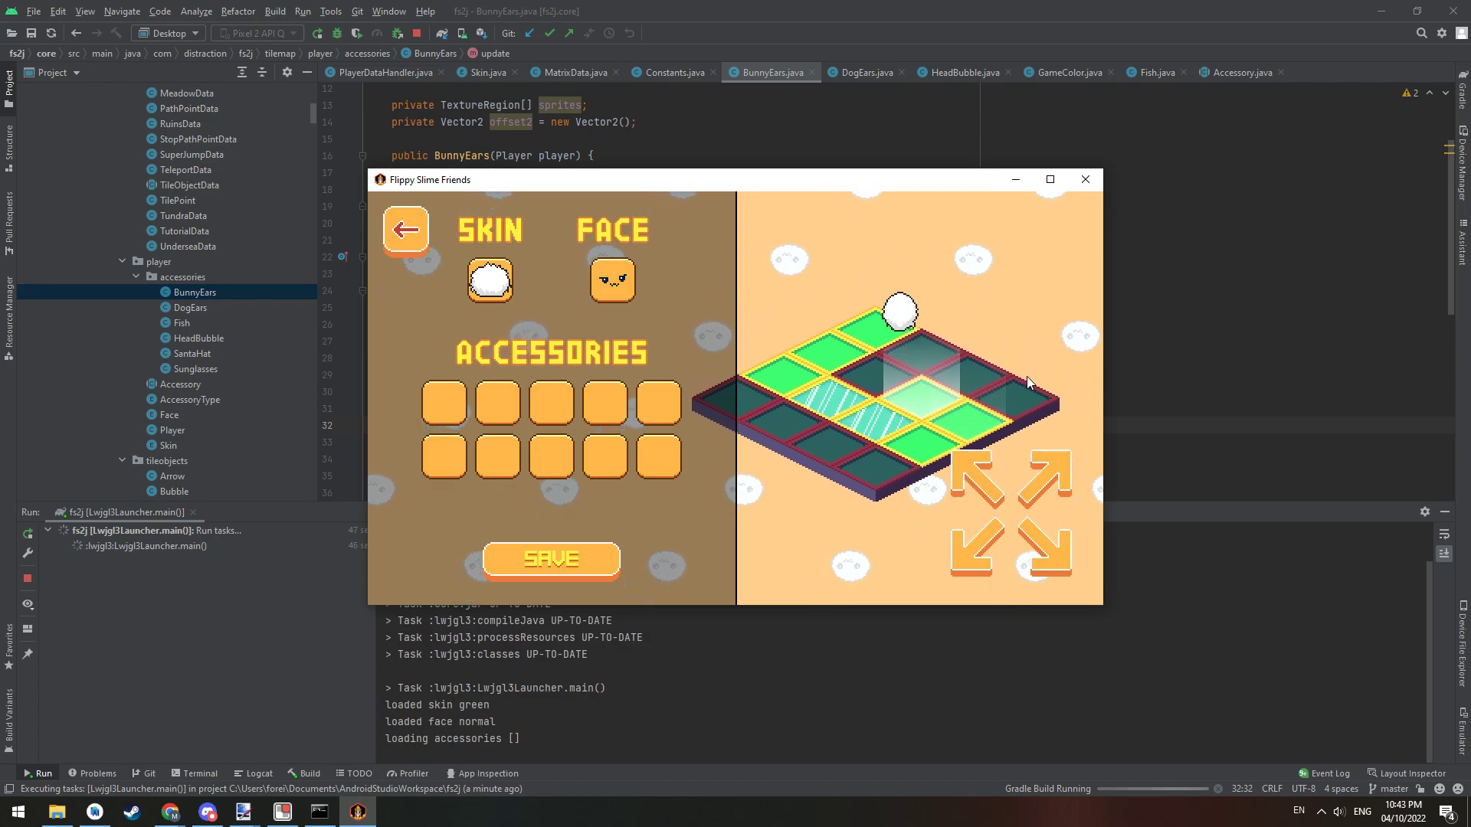
{"action": "key", "text": "Left"}
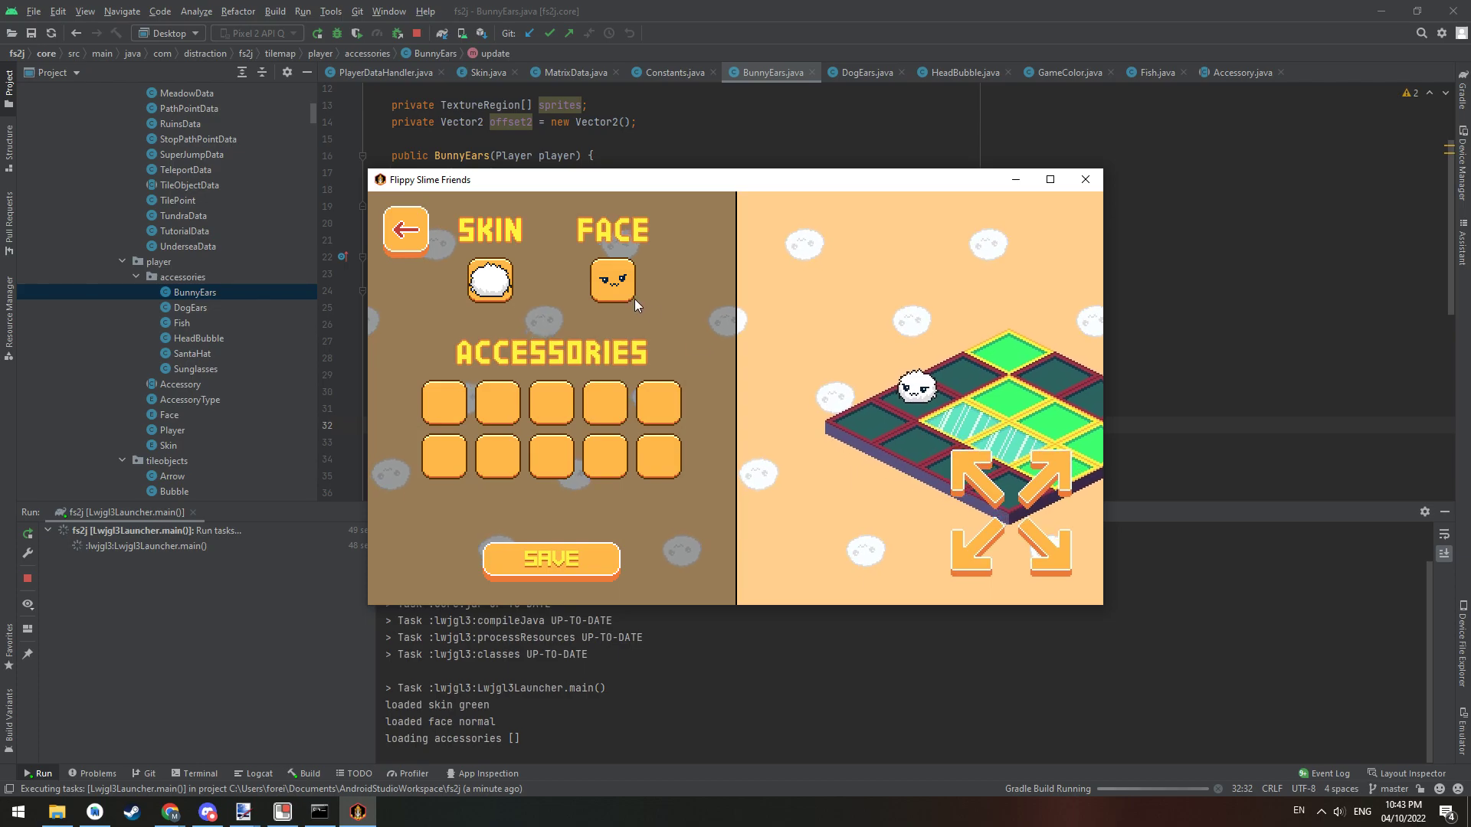
Switch the face to pig-nose, keeping the white skin.
{"action": "left_click", "coordinate": [620, 281]}
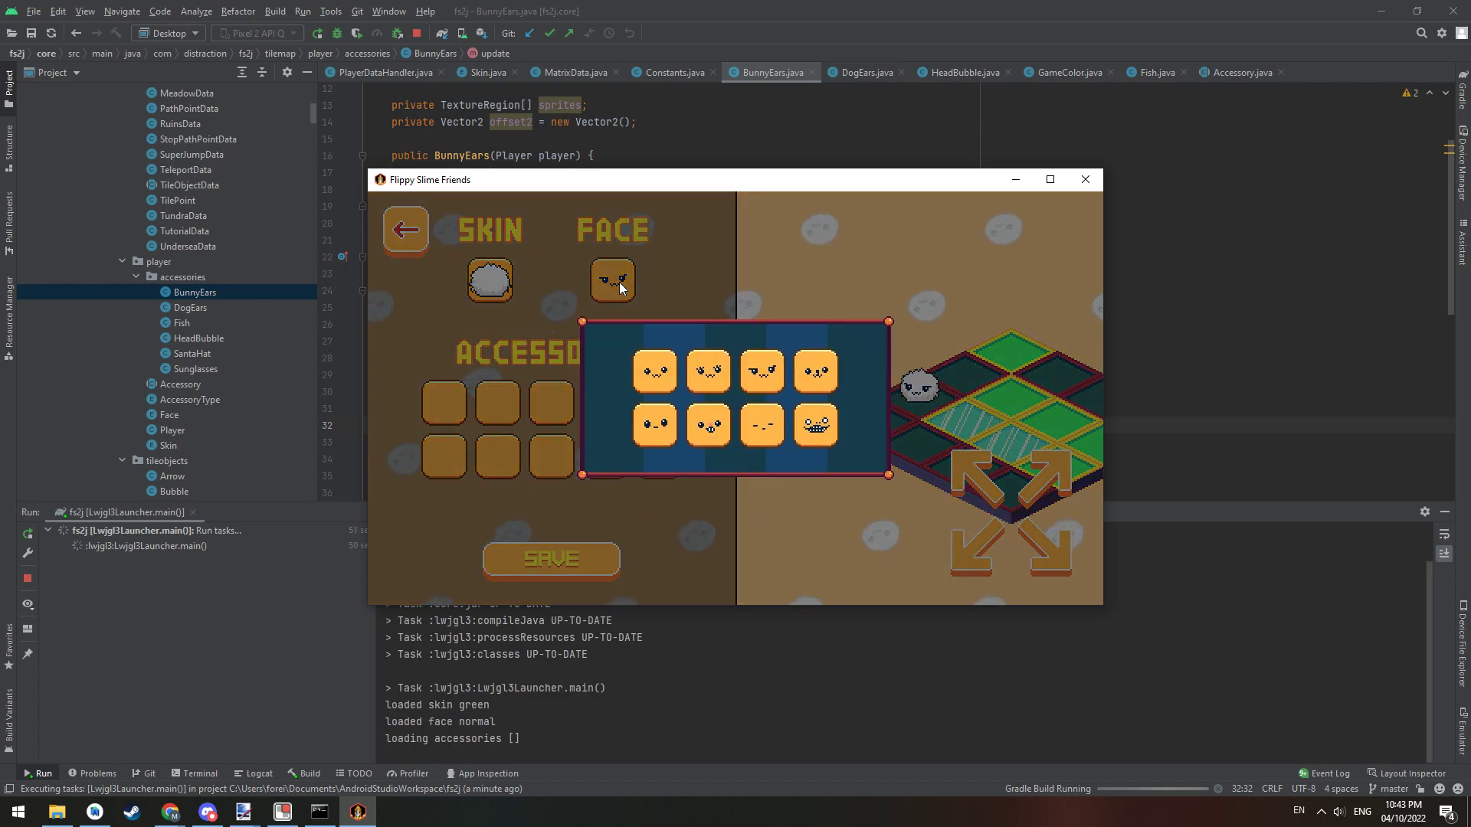
{"action": "left_click", "coordinate": [719, 434]}
{"action": "left_click", "coordinate": [491, 285]}
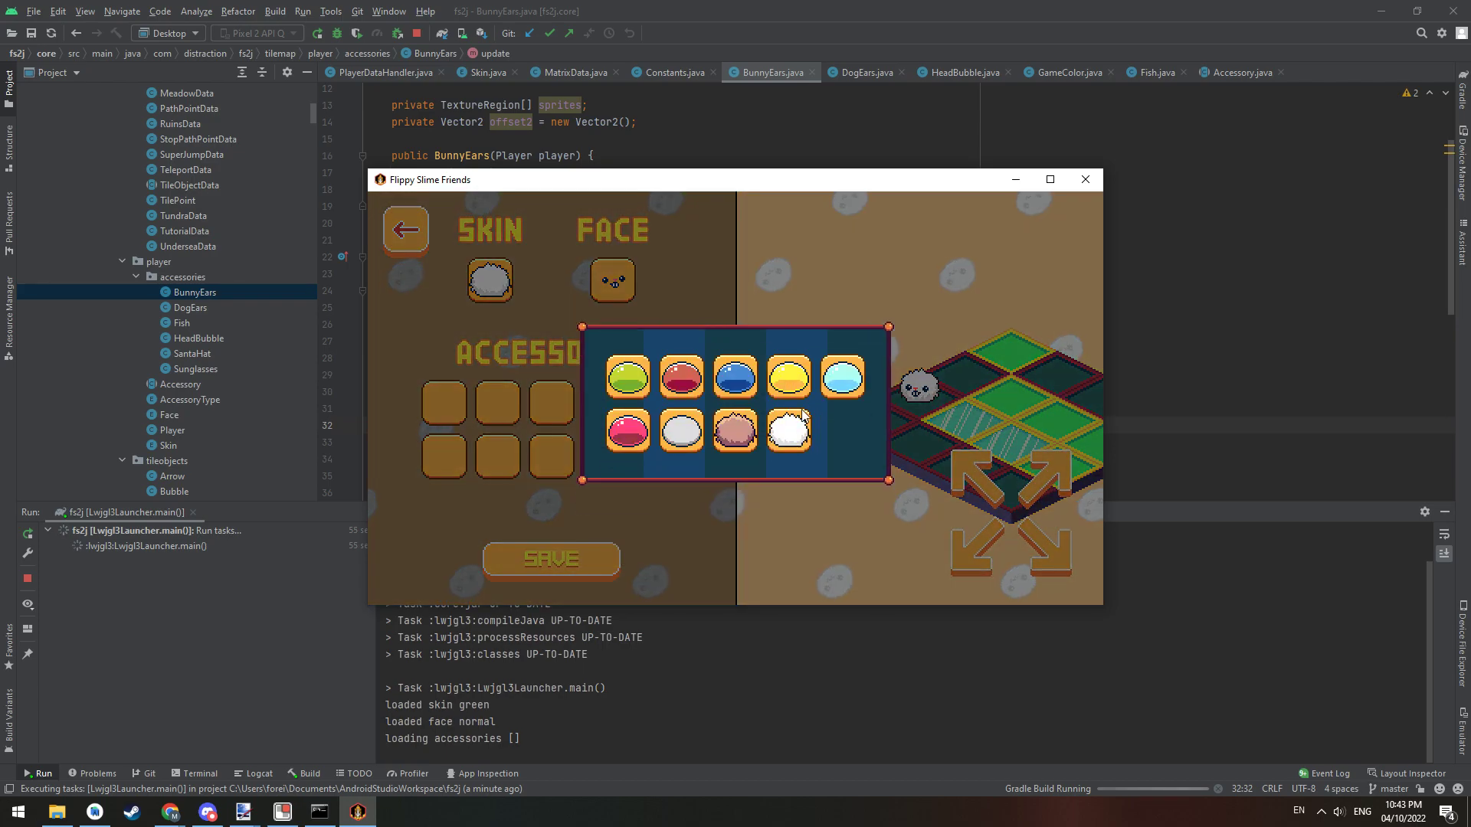
{"action": "left_click", "coordinate": [903, 340]}
Put bunny ears on, hop to the top green tile, then remove the ears.
{"action": "left_click", "coordinate": [459, 394]}
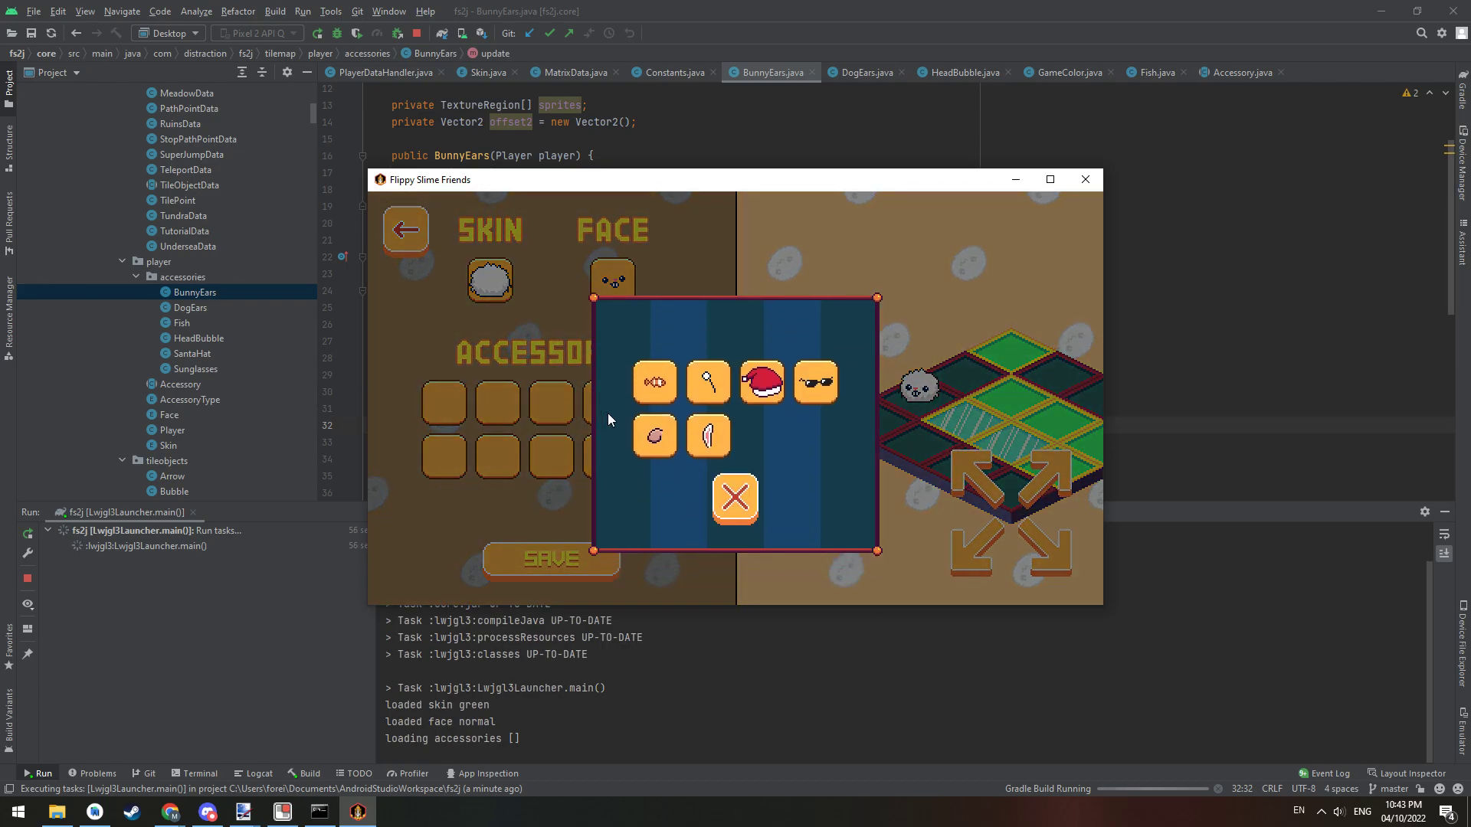
{"action": "left_click", "coordinate": [653, 434]}
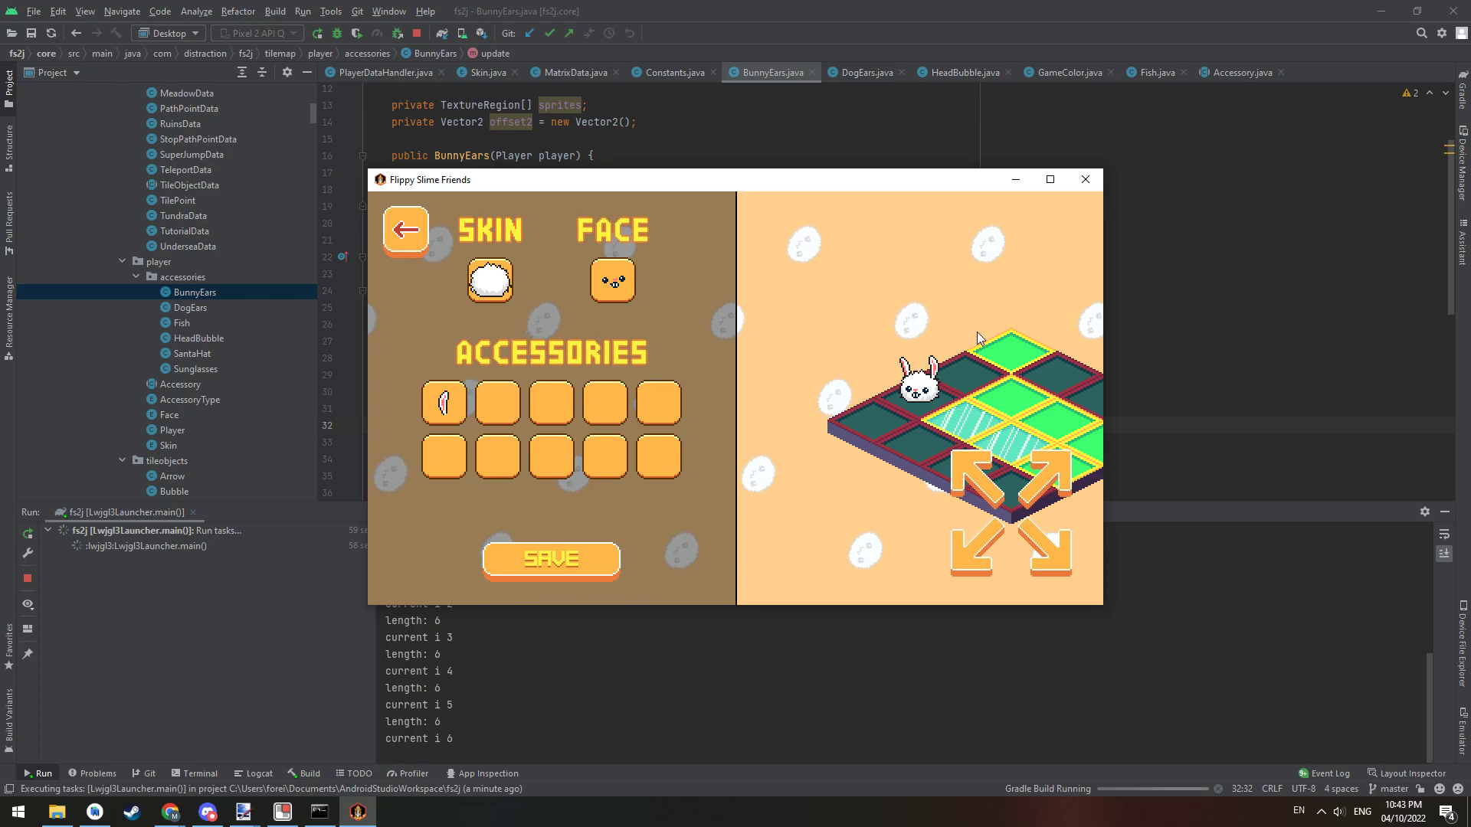
{"action": "left_click", "coordinate": [967, 335]}
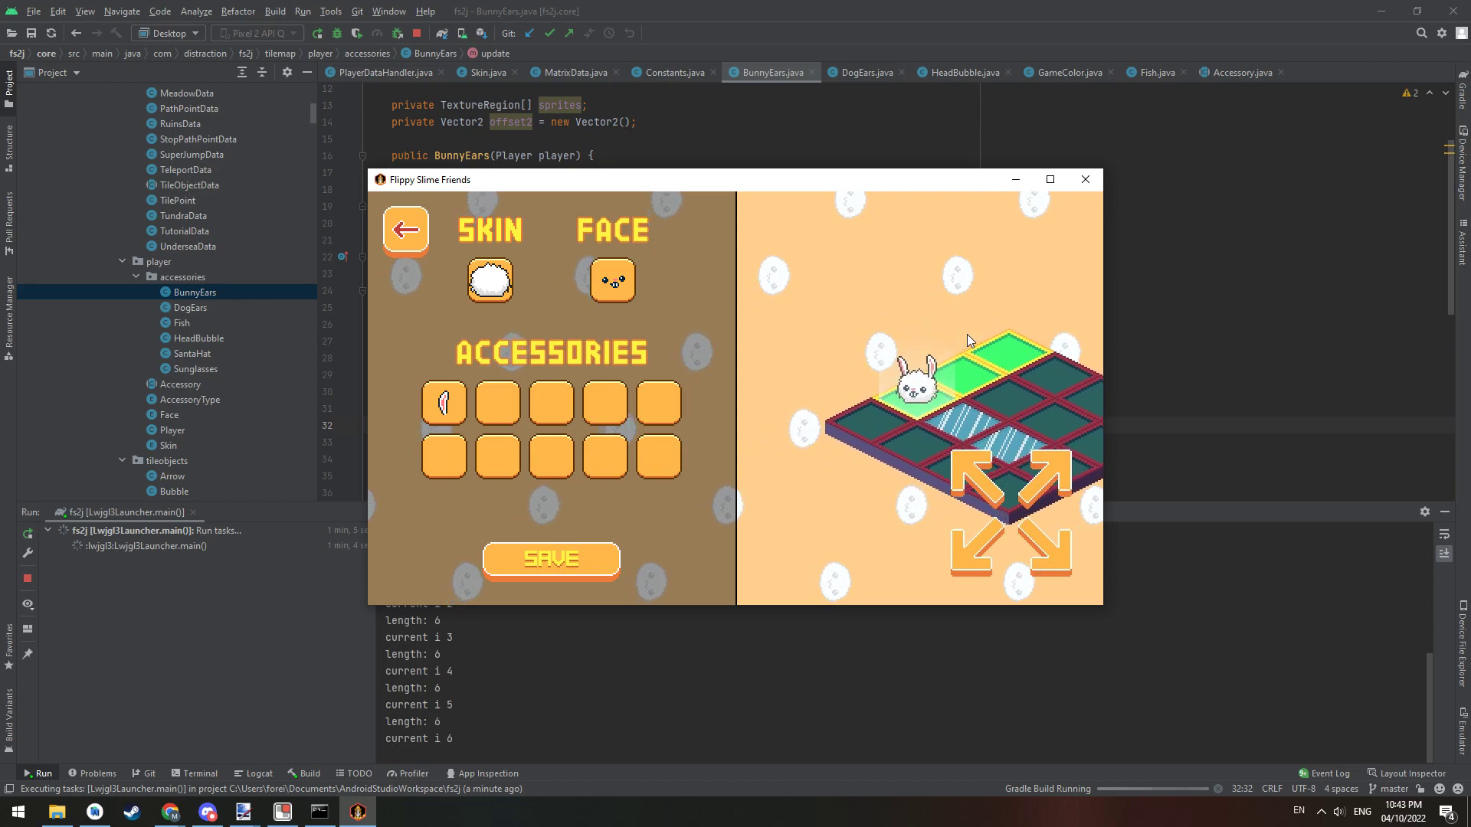
{"action": "left_click", "coordinate": [461, 419]}
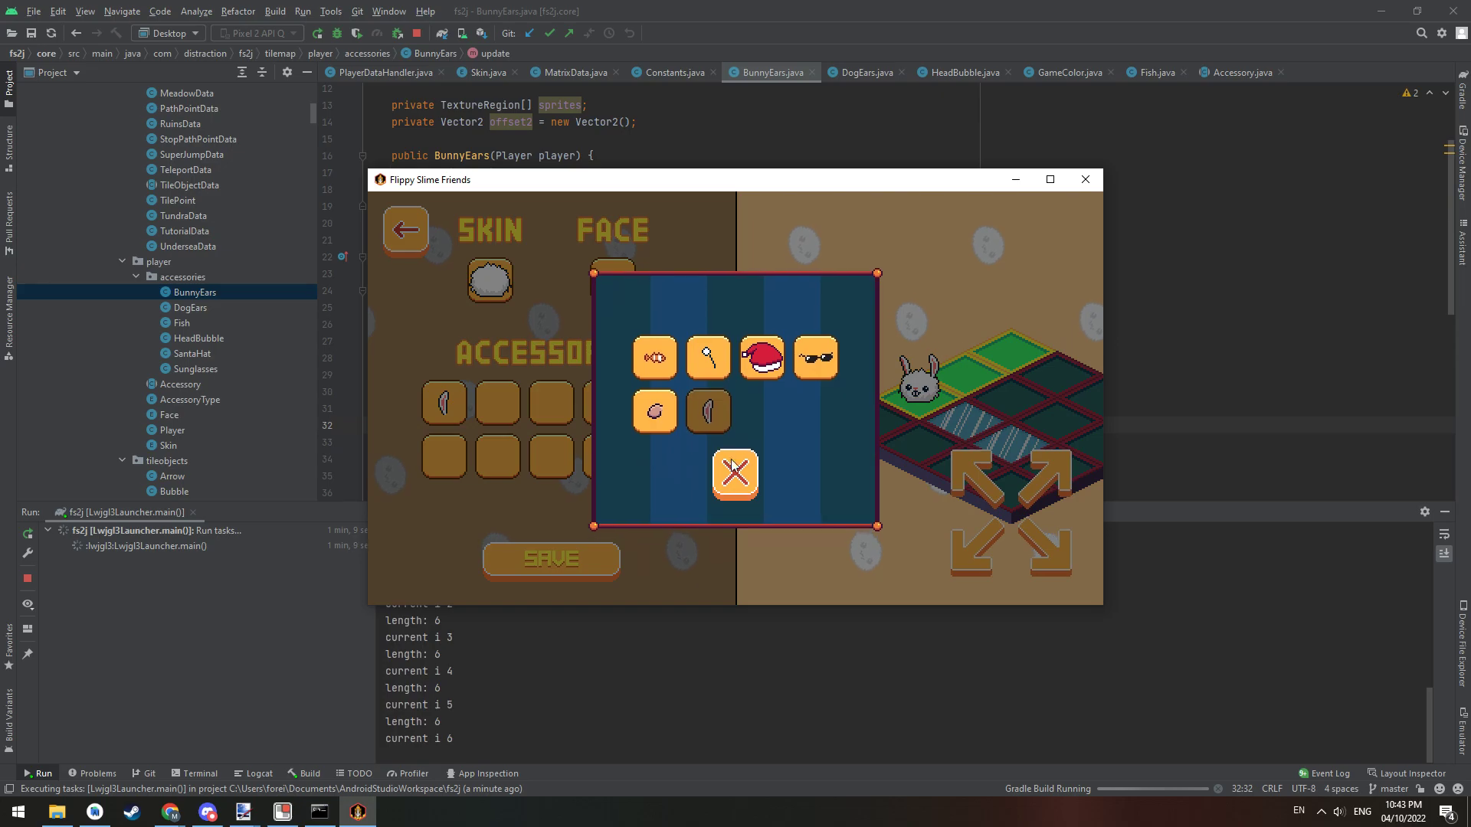
{"action": "left_click", "coordinate": [735, 471]}
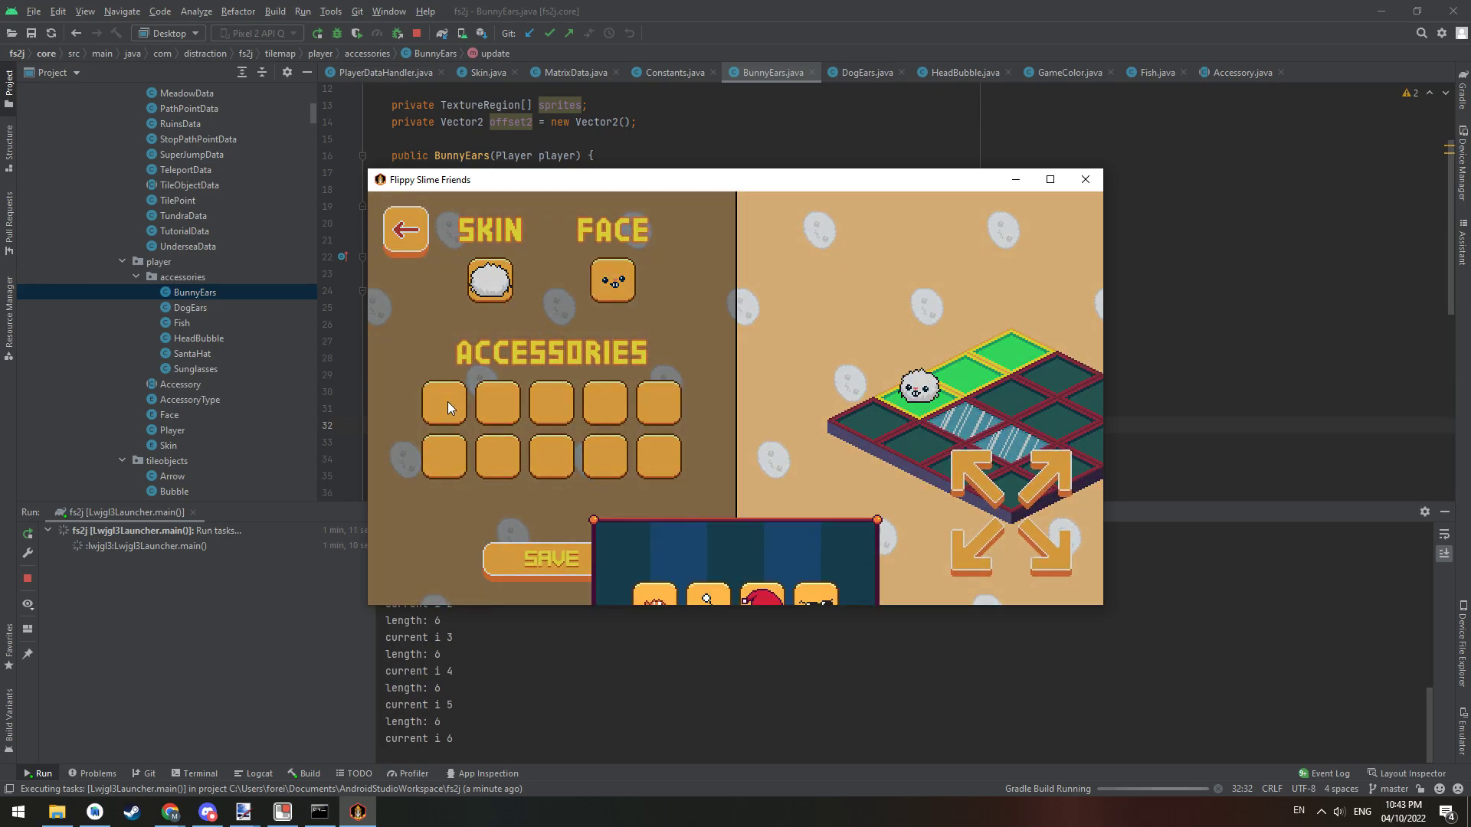
Re-equip the bunny ears and hop the slime one tile up-right.
{"action": "left_click", "coordinate": [447, 401]}
{"action": "left_click", "coordinate": [727, 421]}
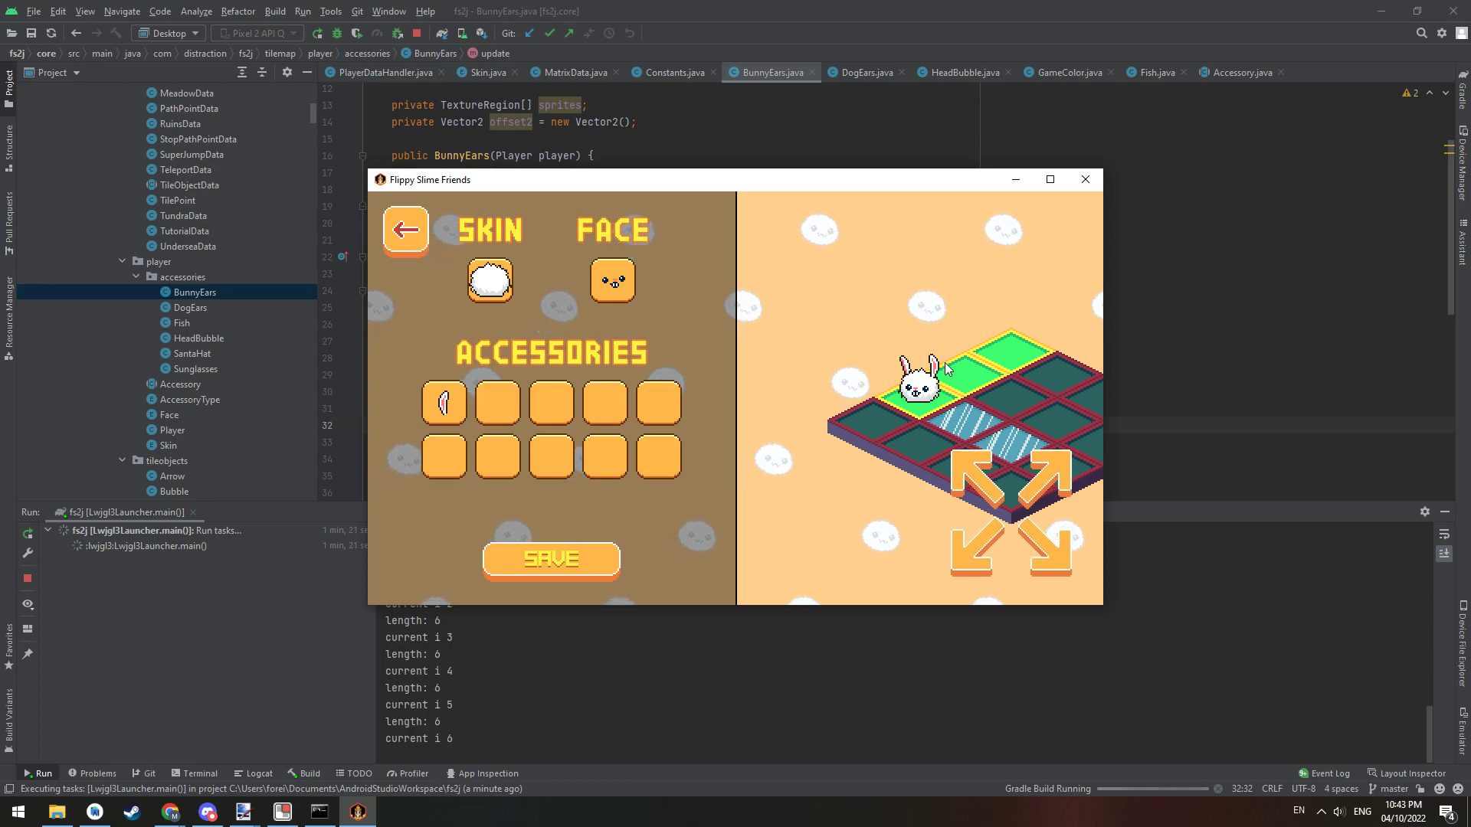
{"action": "left_click", "coordinate": [944, 365]}
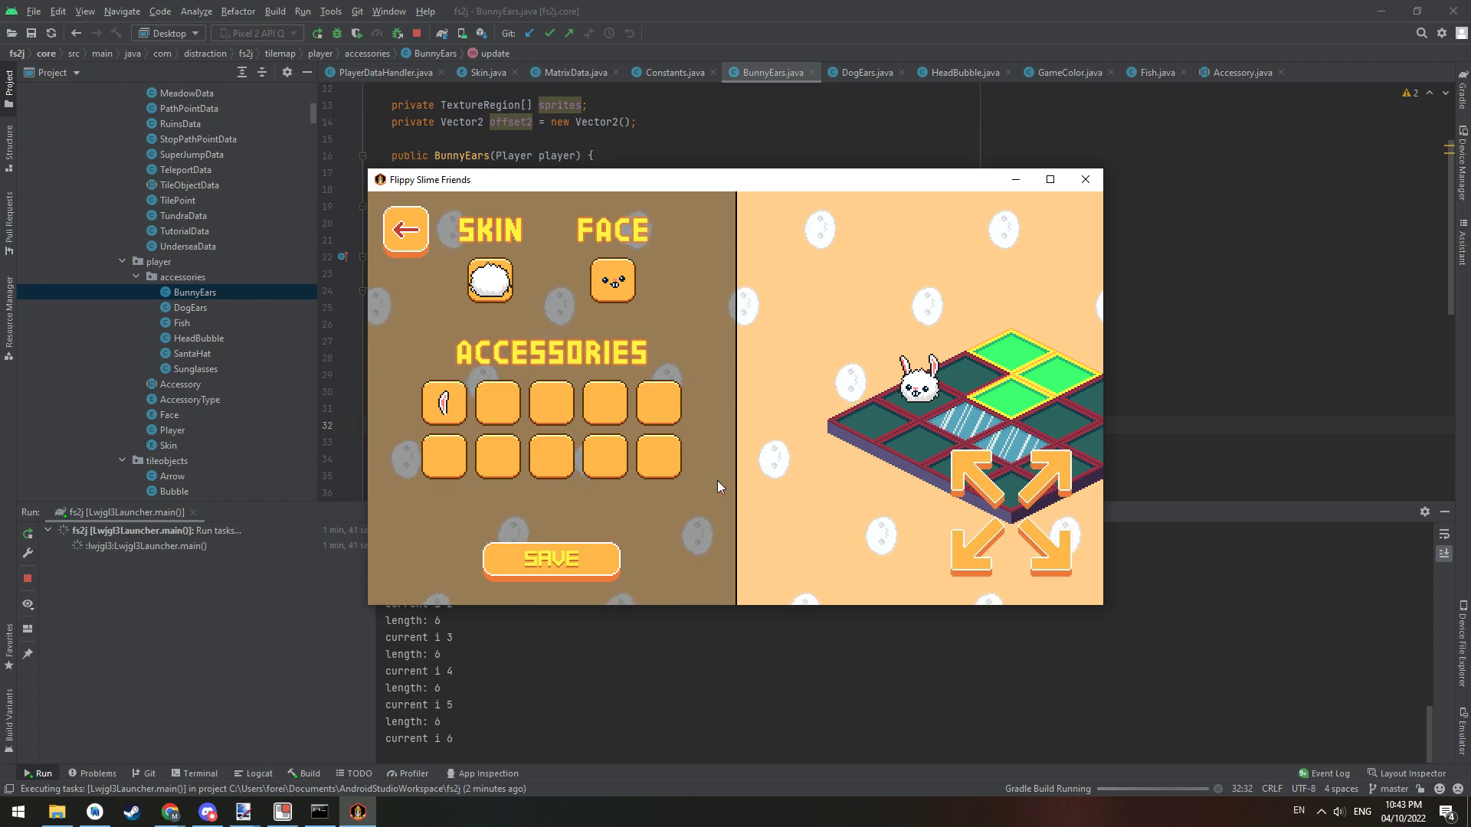
Add a Santa hat as a second accessory and hop the slime back and forth.
{"action": "left_click", "coordinate": [444, 402]}
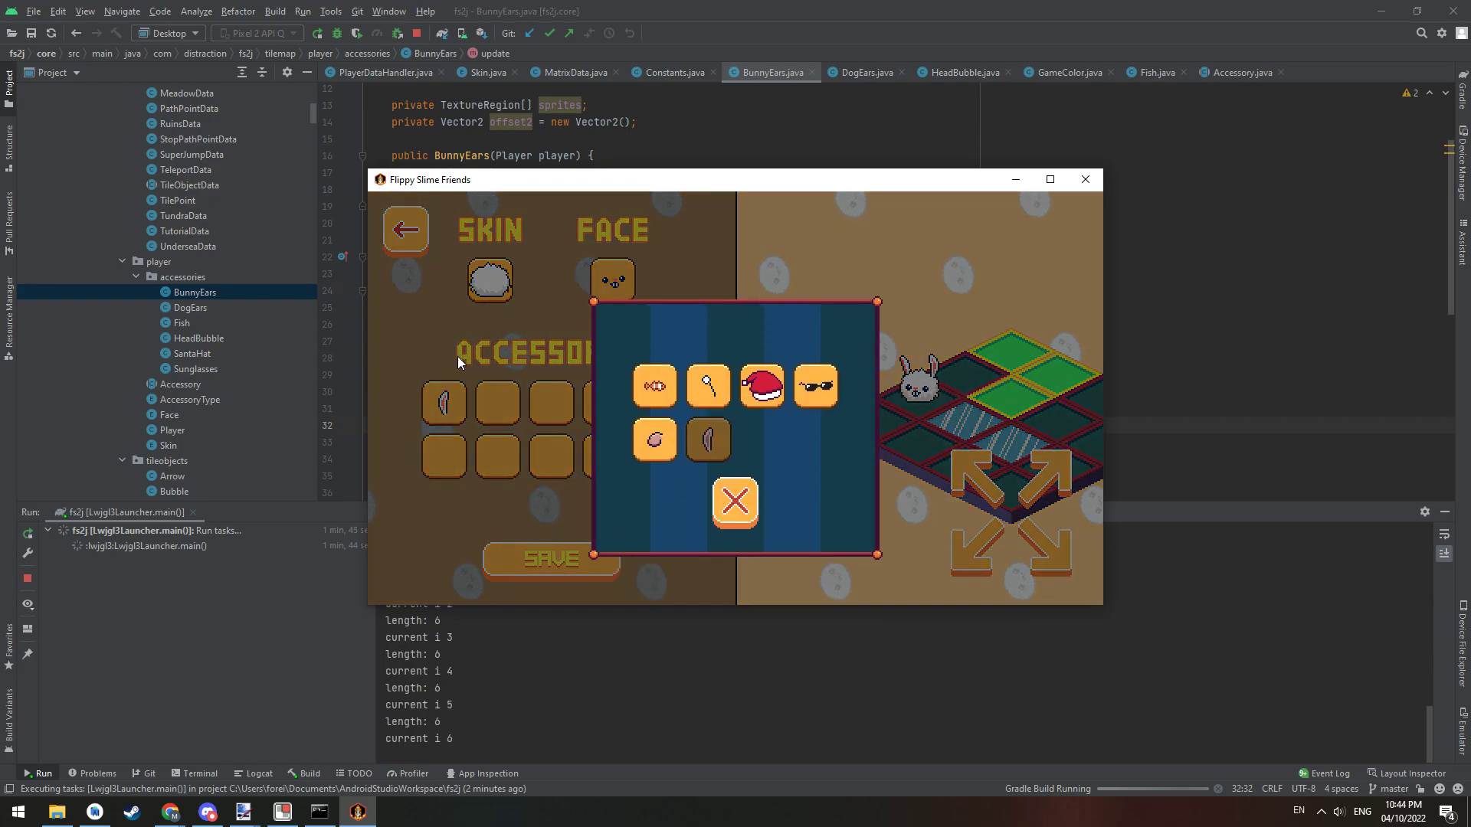
{"action": "left_click", "coordinate": [754, 391]}
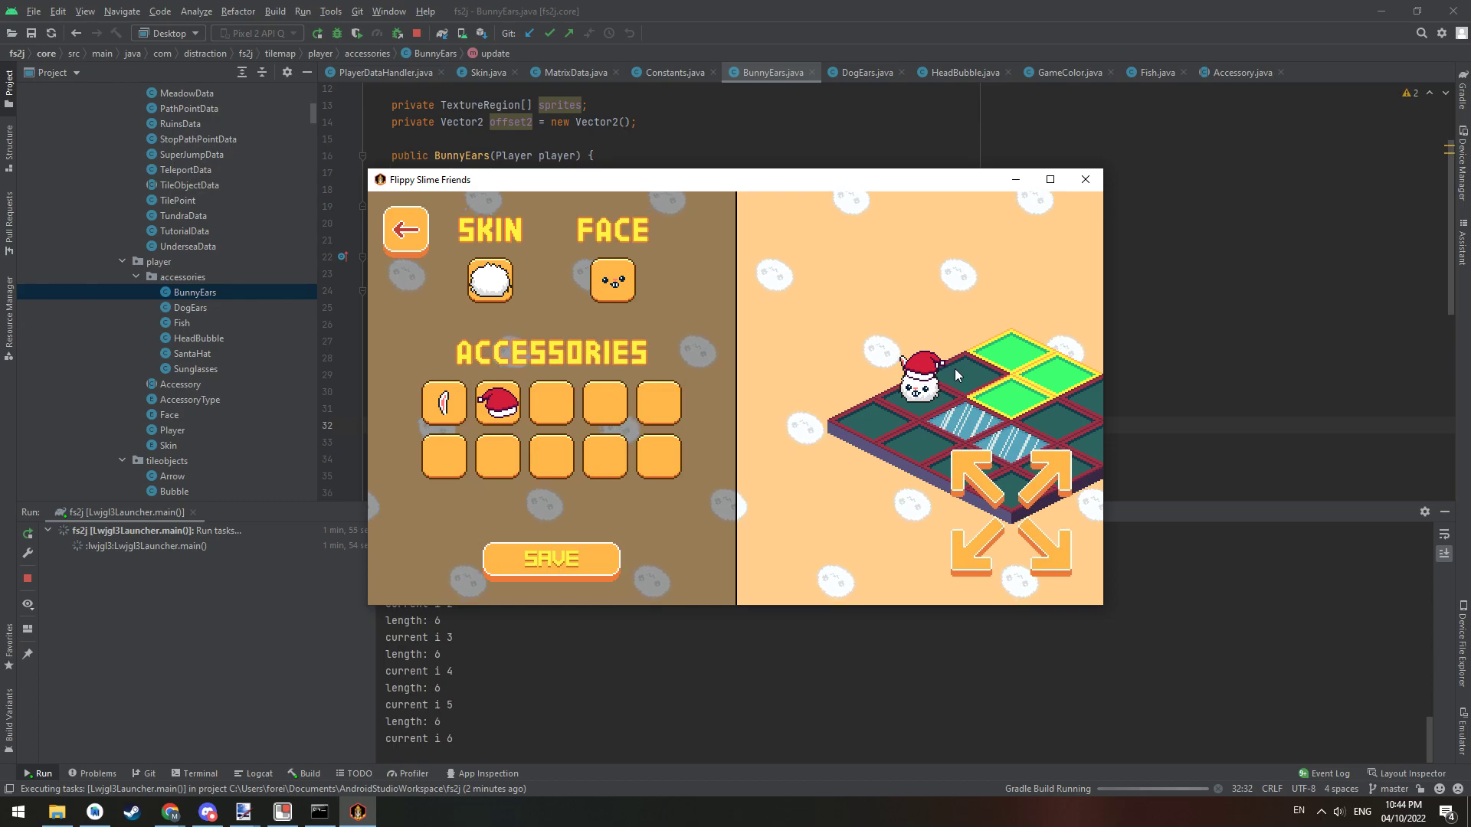
{"action": "left_click", "coordinate": [1040, 471]}
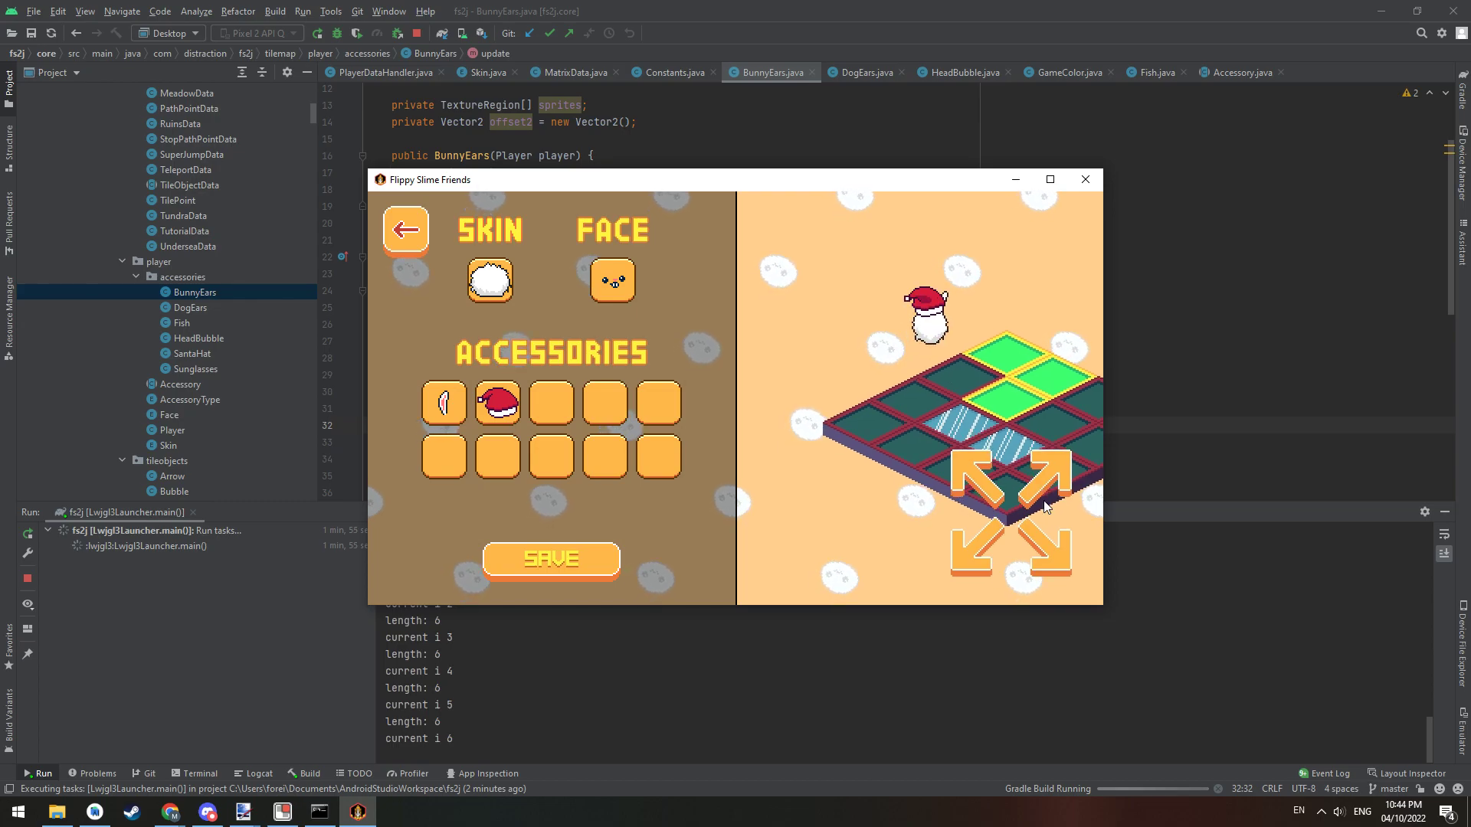
{"action": "left_click", "coordinate": [969, 547]}
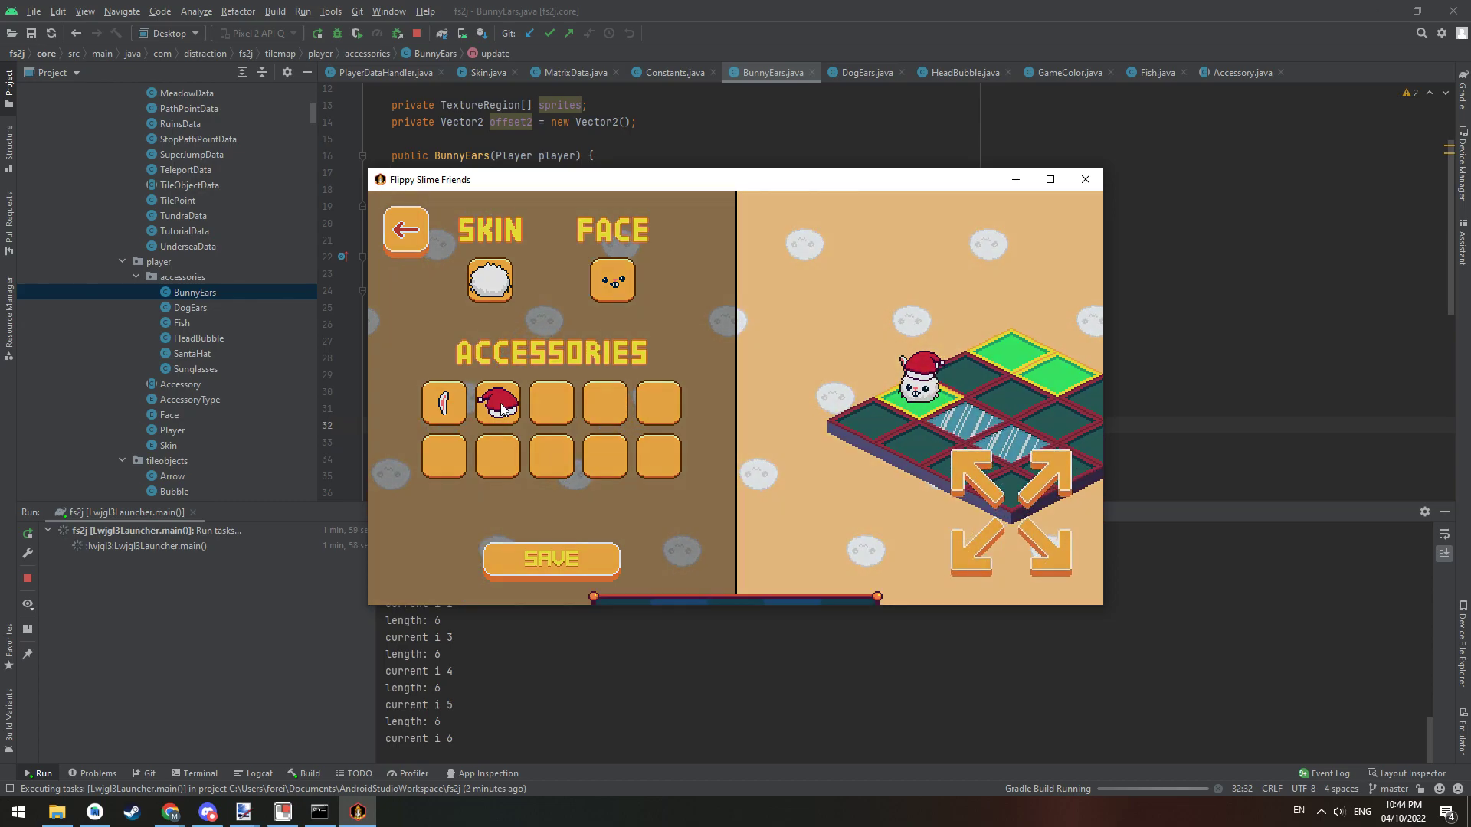
Rearrange accessories: Santa hat in the first slot, bunny ears in the second.
{"action": "left_click", "coordinate": [503, 401]}
{"action": "left_click", "coordinate": [443, 402]}
{"action": "left_click", "coordinate": [754, 346]}
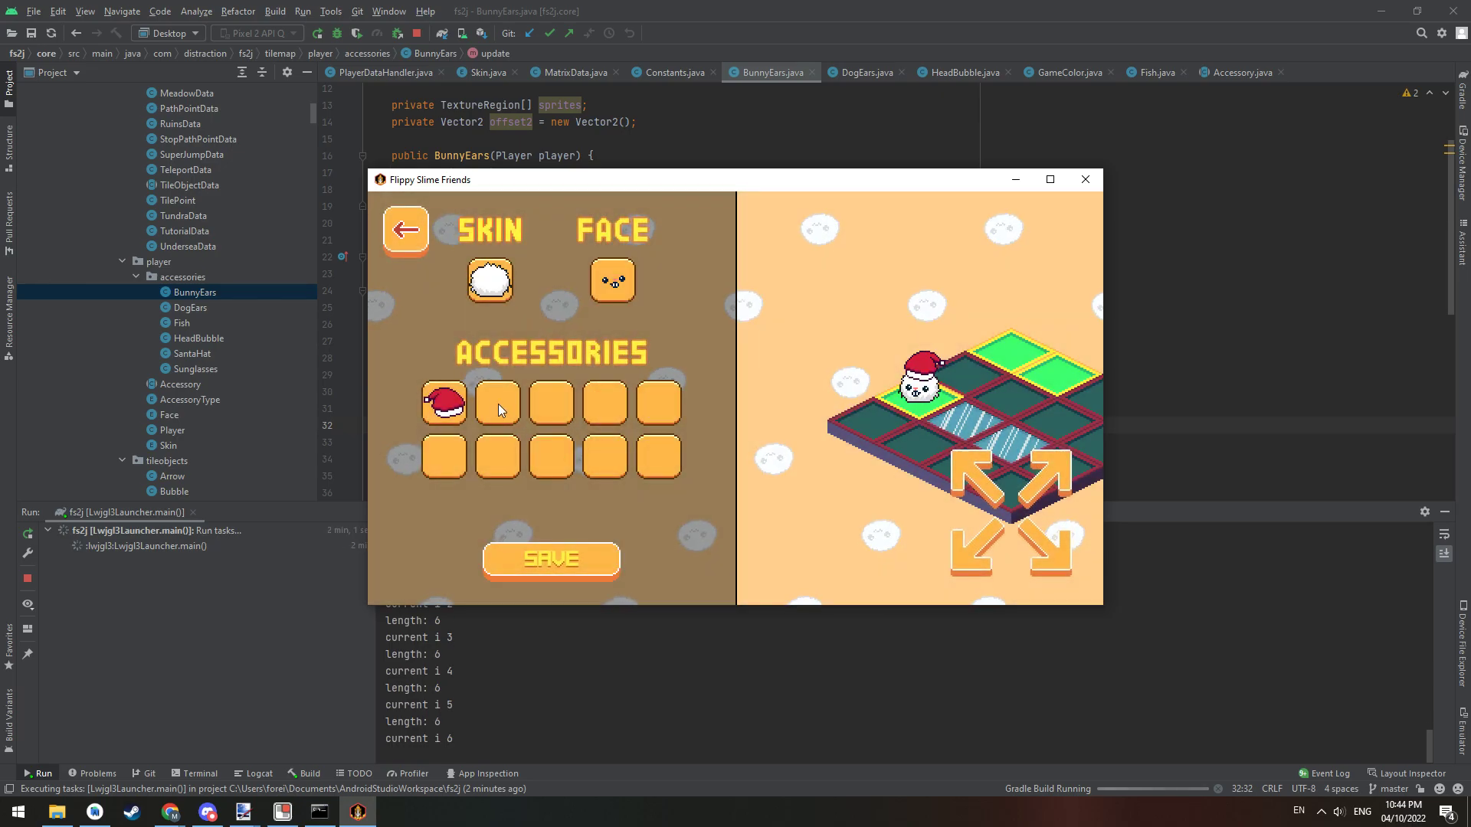
{"action": "left_click", "coordinate": [497, 403]}
{"action": "left_click", "coordinate": [713, 413]}
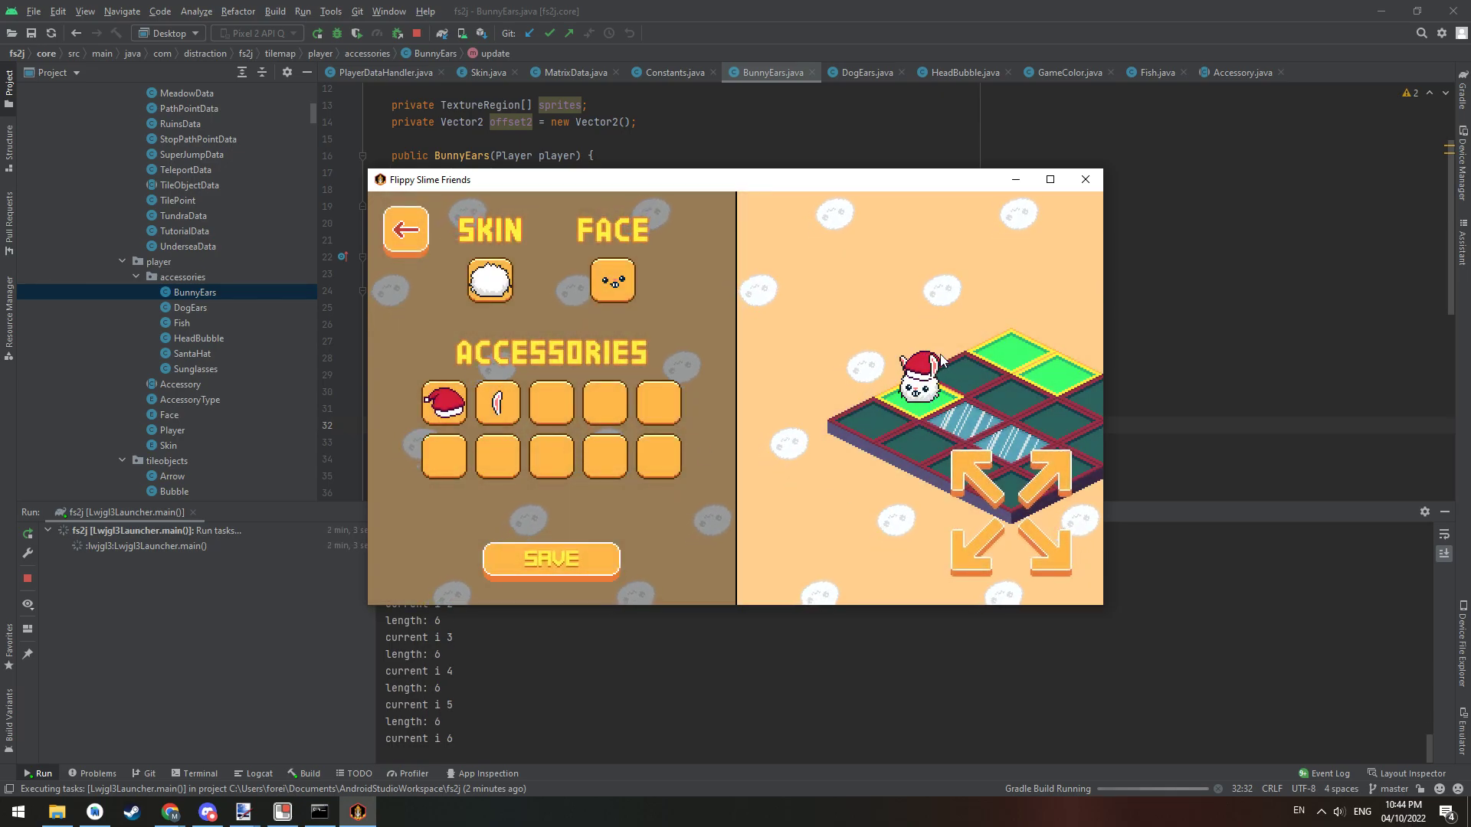
Hop the slime up-right, then remove the Santa hat and bunny ears from both slots.
{"action": "left_click", "coordinate": [1037, 464]}
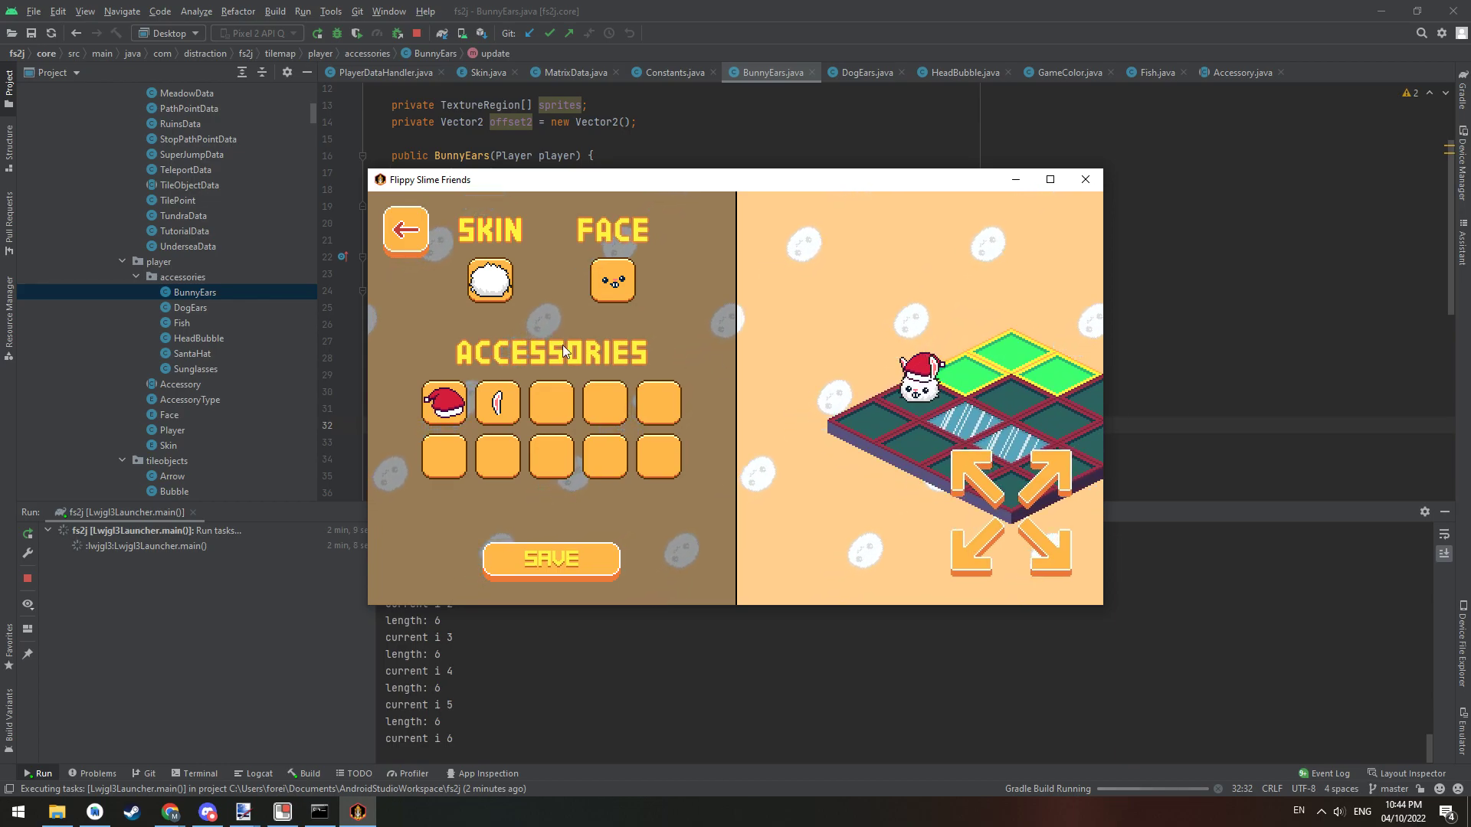
{"action": "left_click", "coordinate": [557, 402]}
{"action": "left_click", "coordinate": [761, 362]}
{"action": "left_click", "coordinate": [502, 402]}
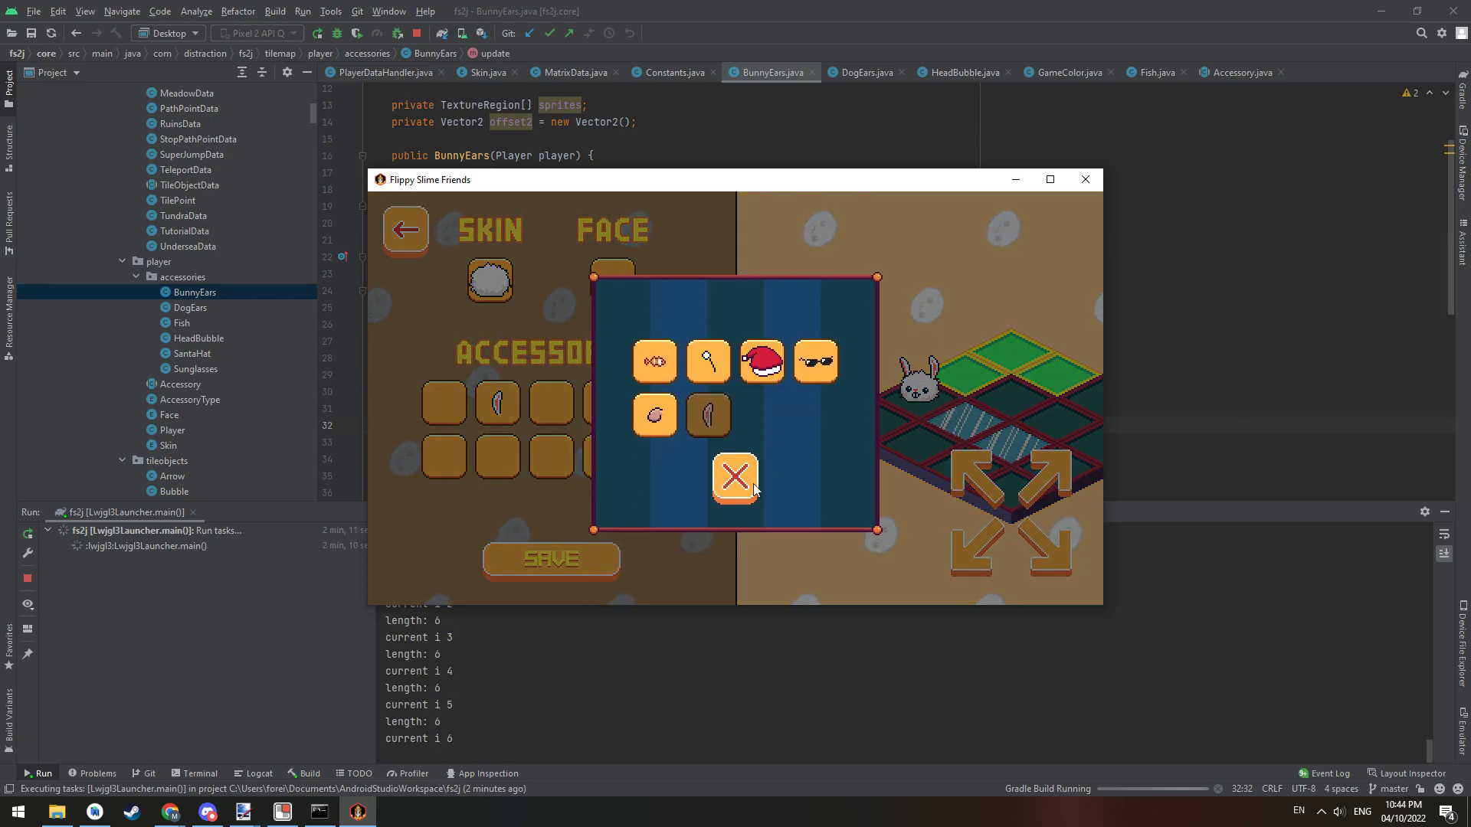
{"action": "left_click", "coordinate": [736, 476]}
Give the slime the grey egg skin and the grinning face.
{"action": "left_click", "coordinate": [489, 280]}
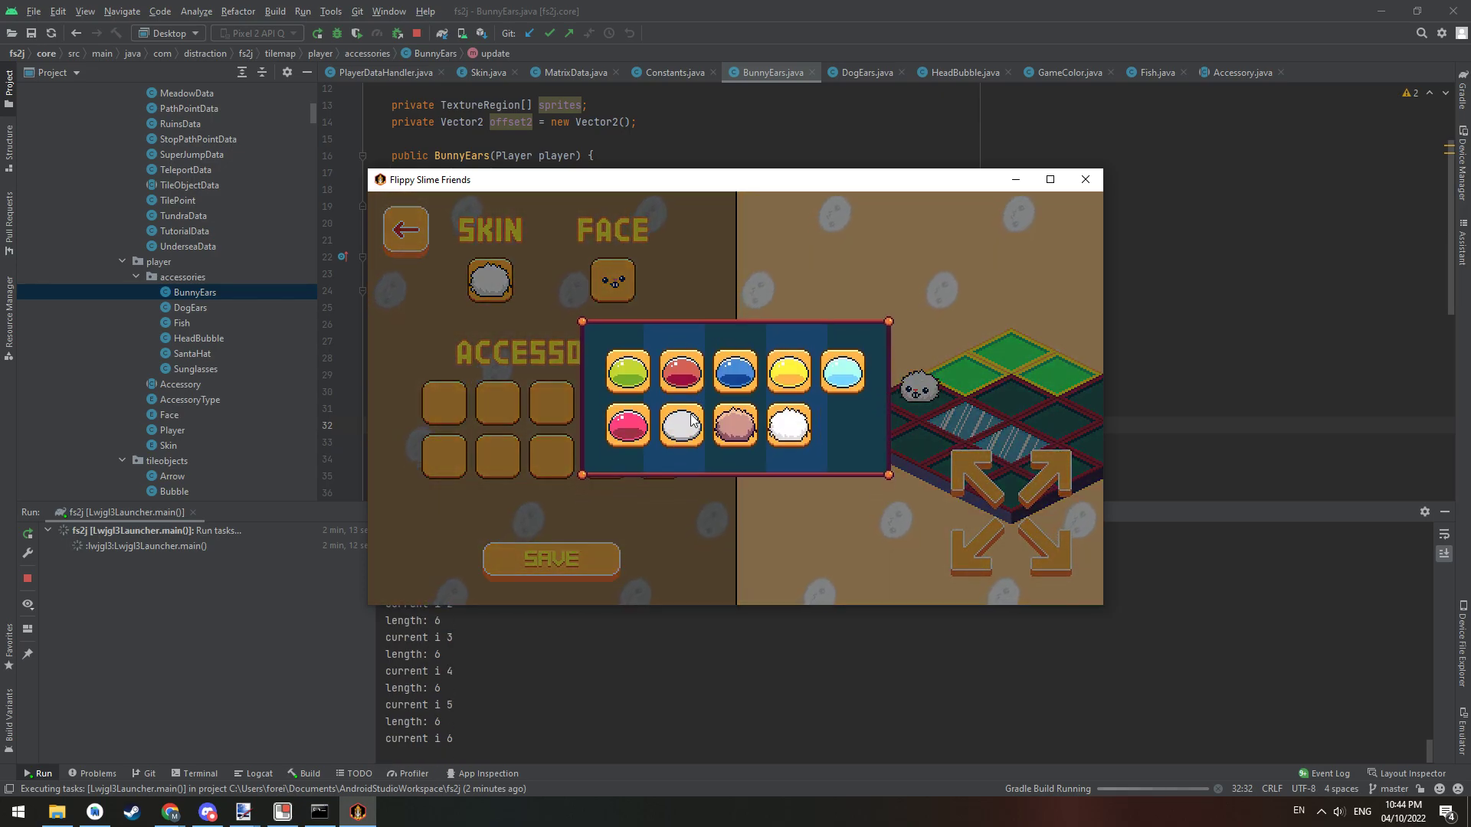
{"action": "left_click", "coordinate": [691, 419]}
{"action": "left_click", "coordinate": [612, 279]}
{"action": "left_click", "coordinate": [735, 427]}
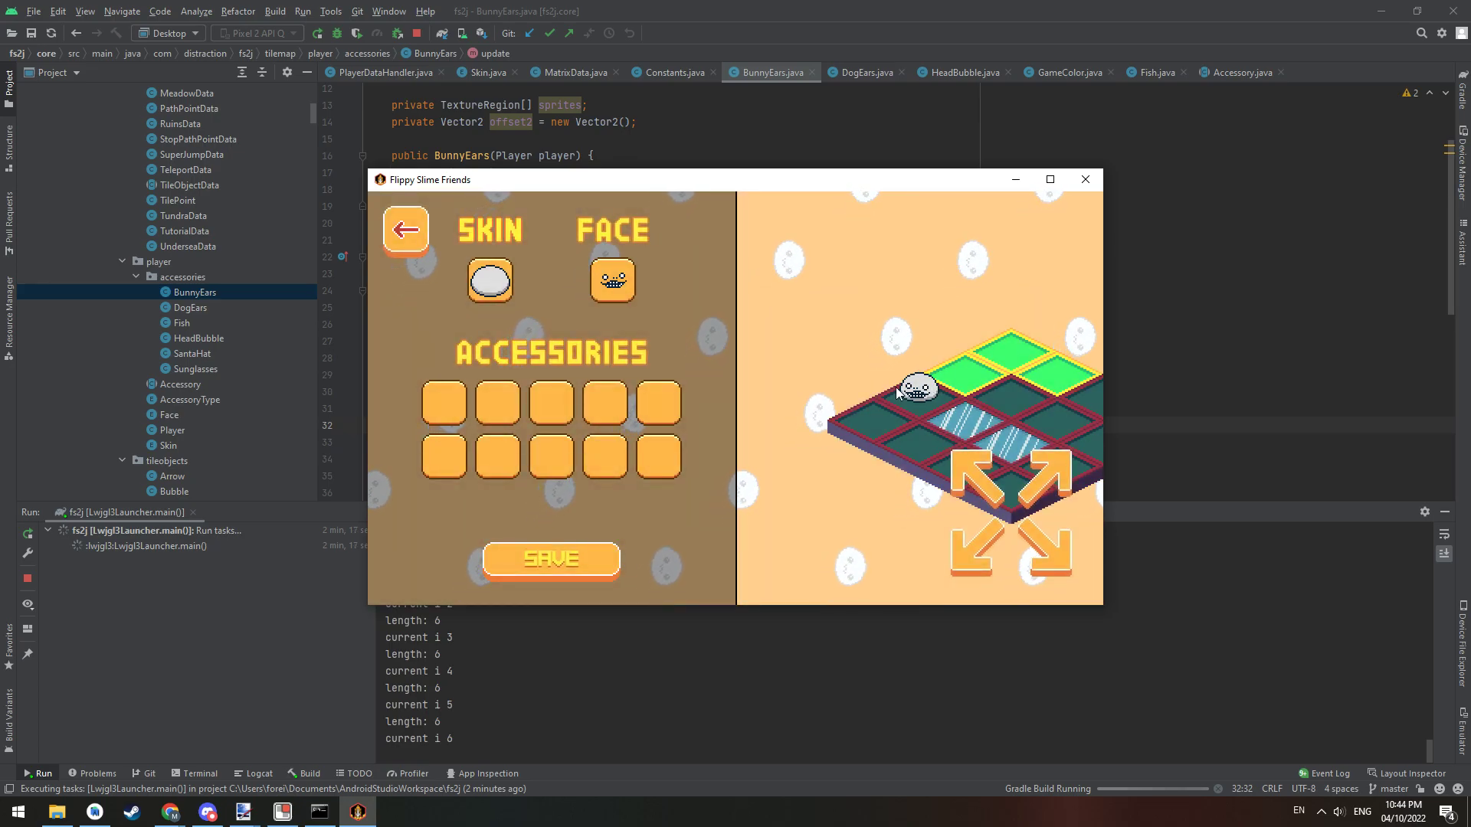
Save the avatar, then browse two worlds ahead to the dark grid world's levels.
{"action": "left_click", "coordinate": [560, 563]}
{"action": "left_click", "coordinate": [647, 560]}
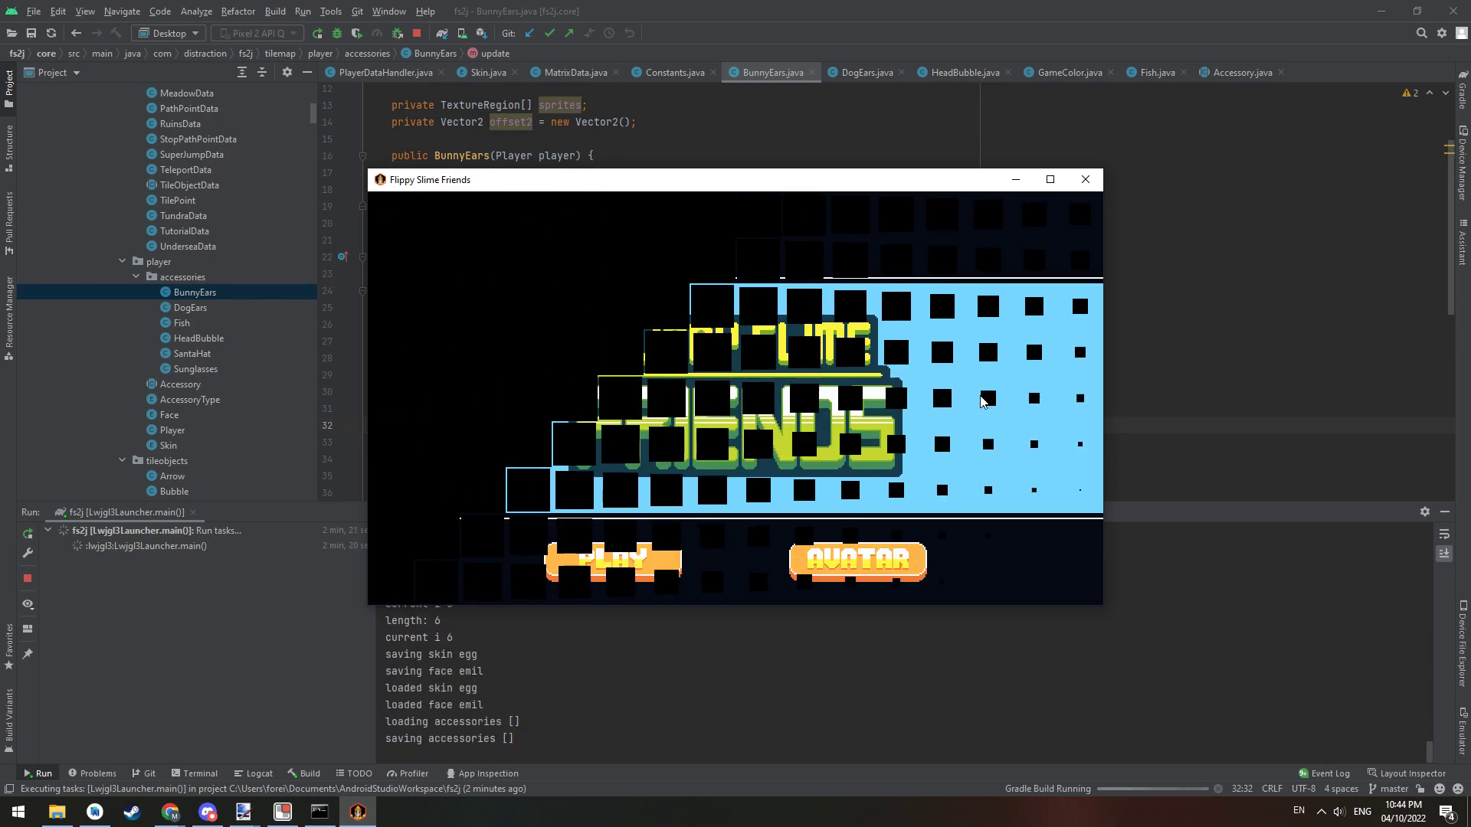
{"action": "left_click", "coordinate": [1021, 411]}
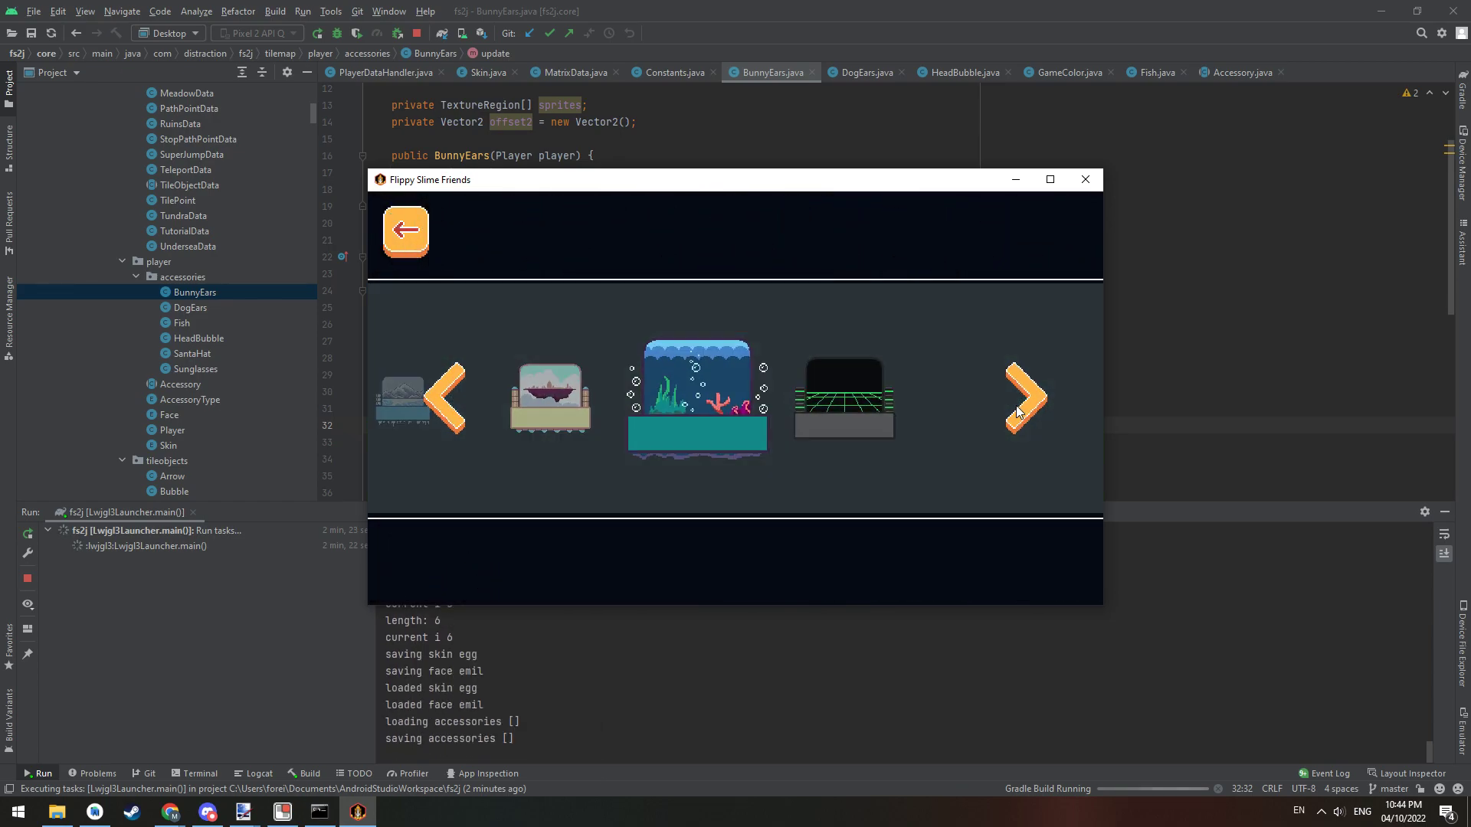
{"action": "left_click", "coordinate": [1020, 411]}
{"action": "left_click", "coordinate": [850, 426]}
{"action": "left_click_drag", "start_coordinate": [924, 435], "coordinate": [864, 408]}
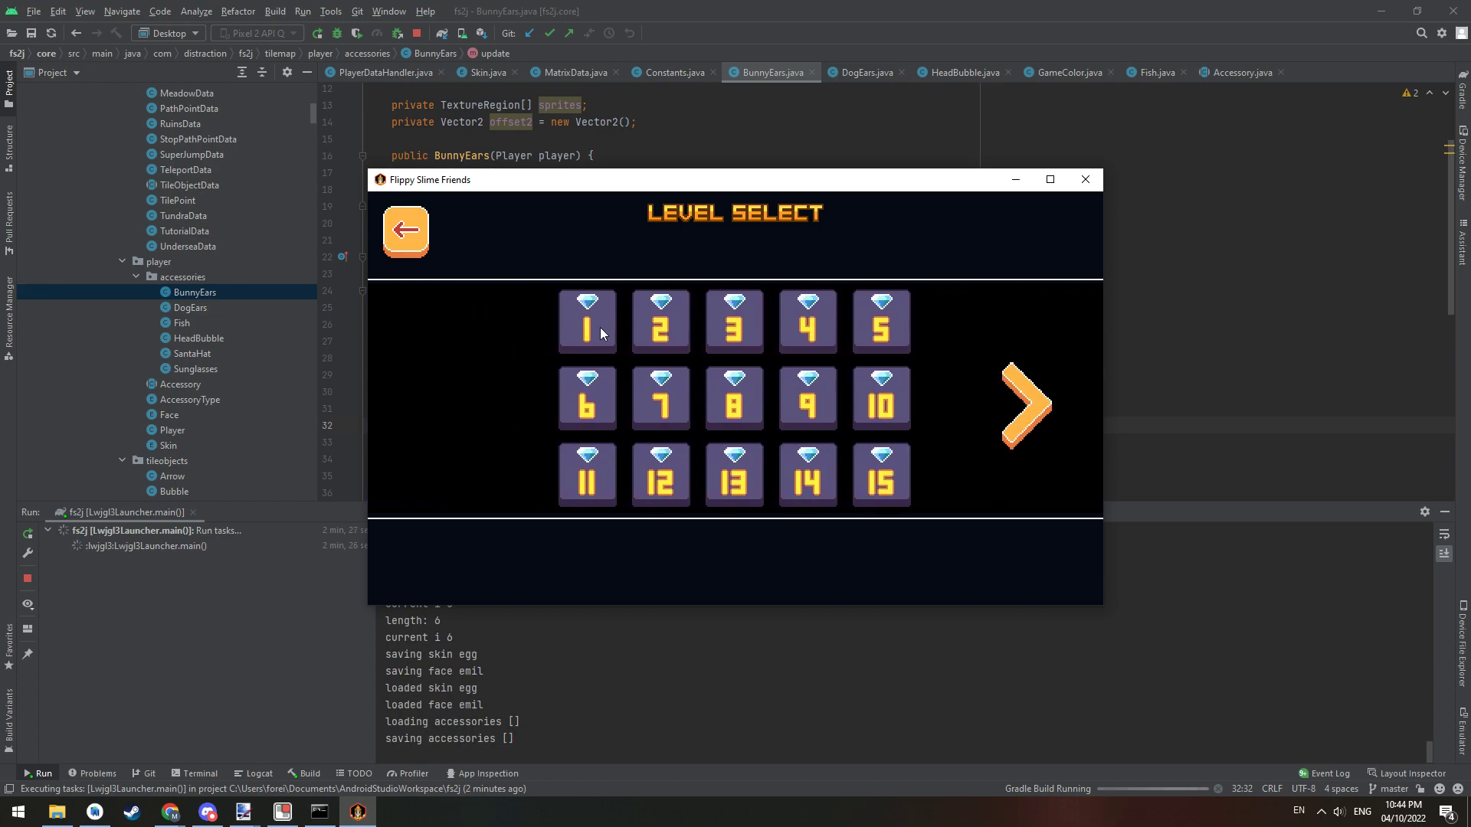
Play Level 1 with a few down-left hops, then escape to the level list.
{"action": "left_click", "coordinate": [600, 327]}
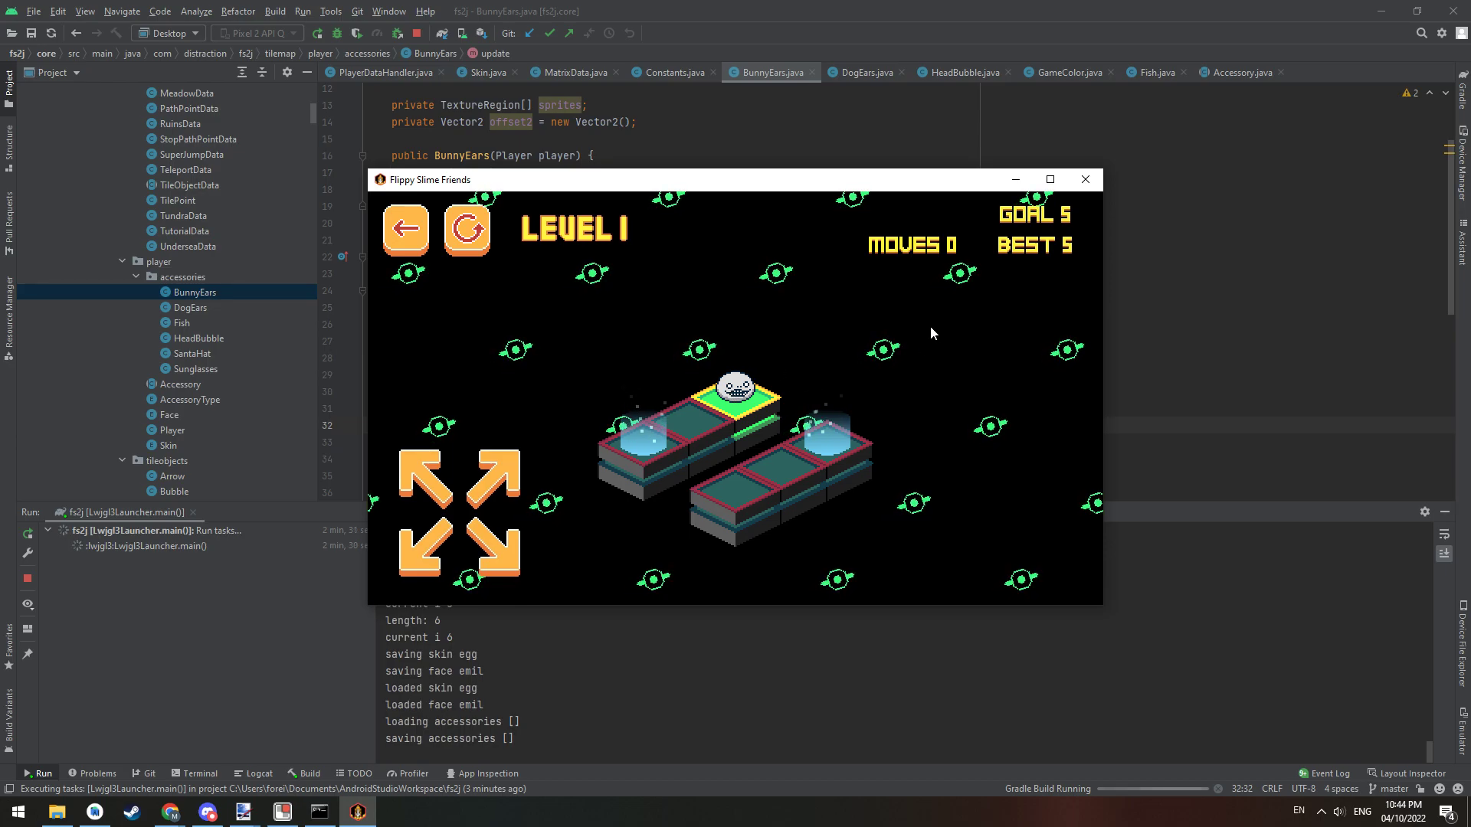
{"action": "key", "text": "Left"}
{"action": "key", "text": "Left"}
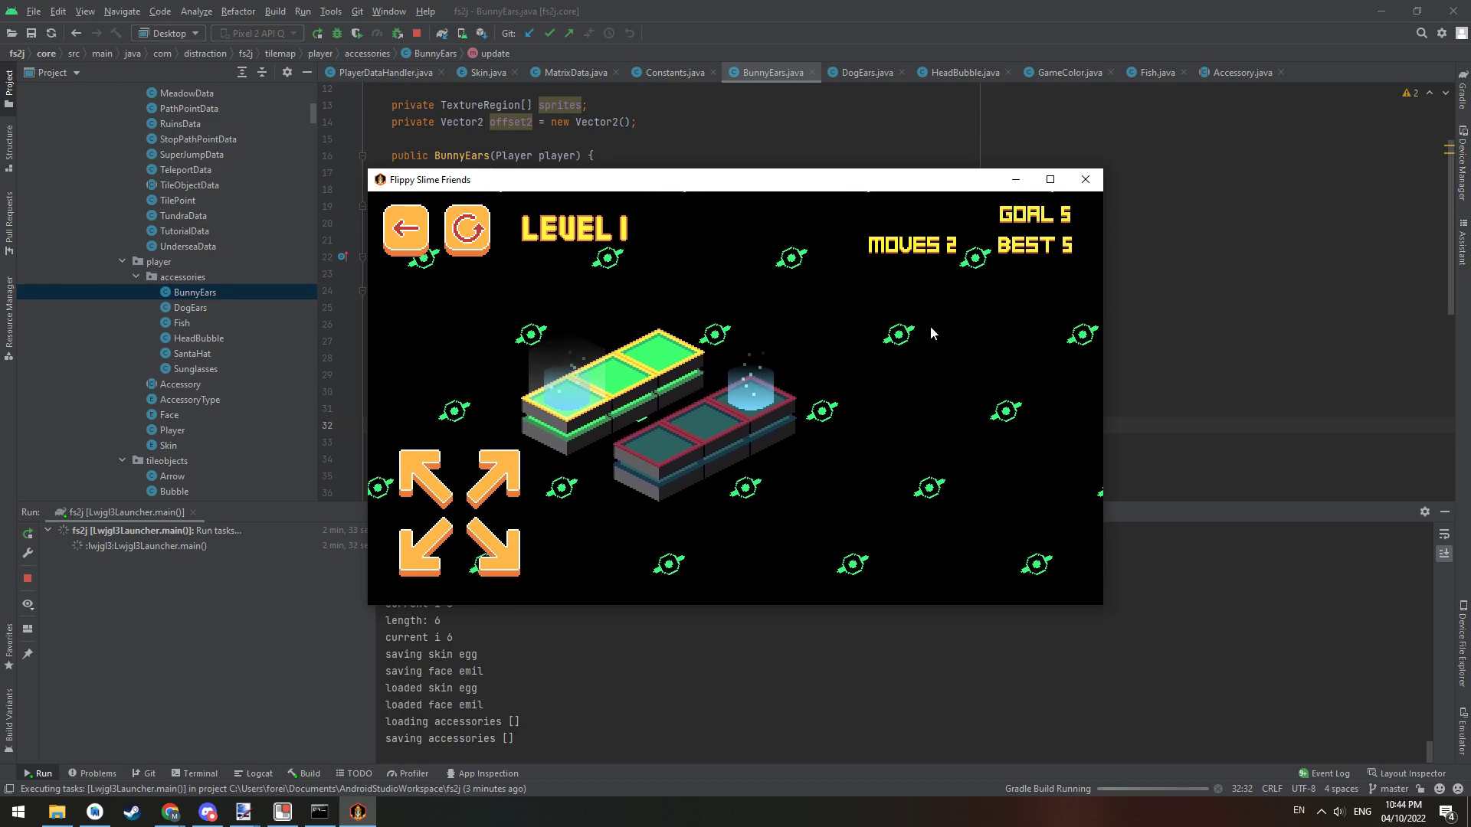
{"action": "key", "text": "Left"}
{"action": "key", "text": "Left"}
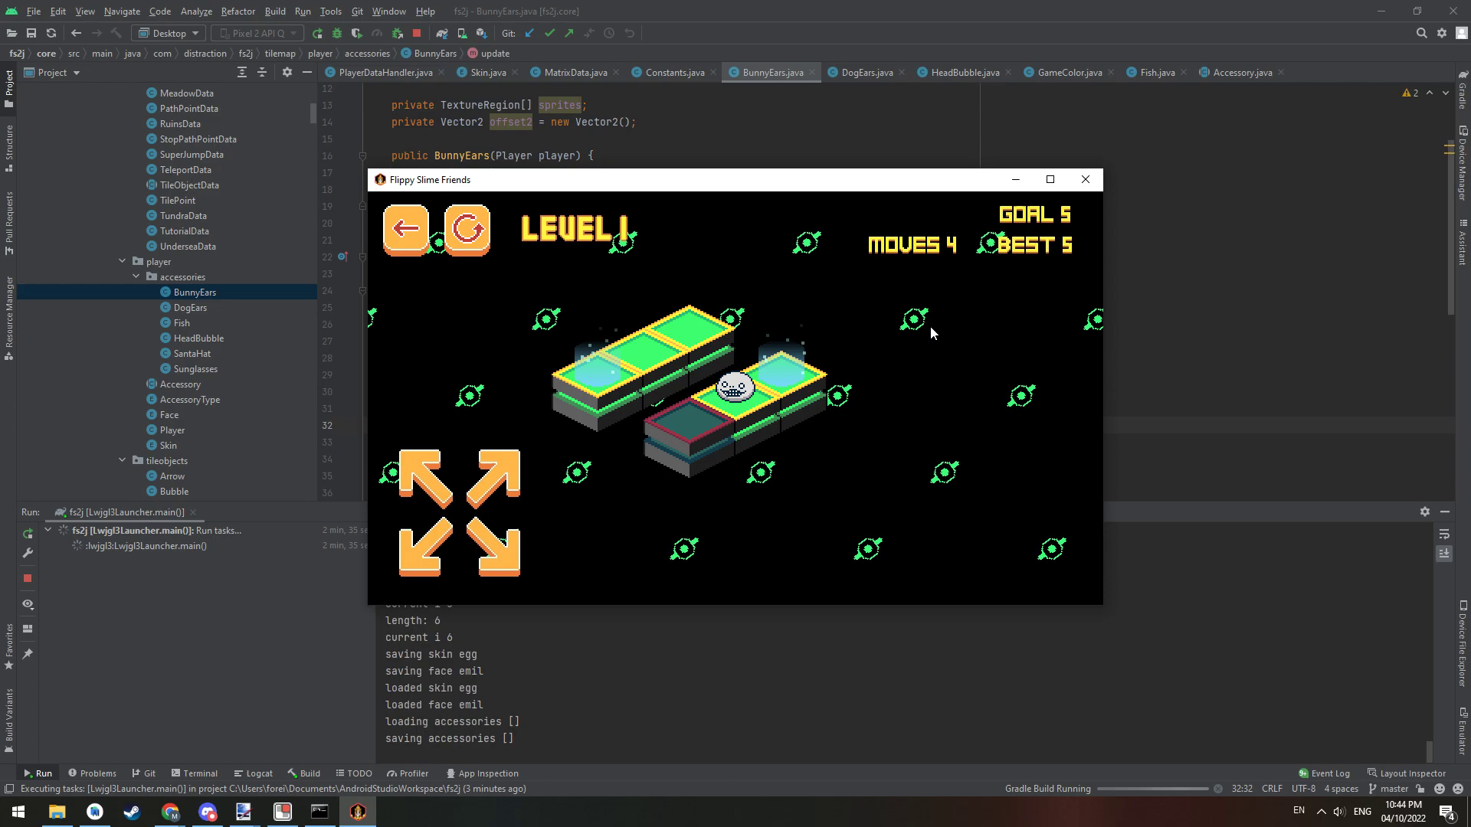
{"action": "key", "text": "Escape"}
{"action": "key", "text": "Escape"}
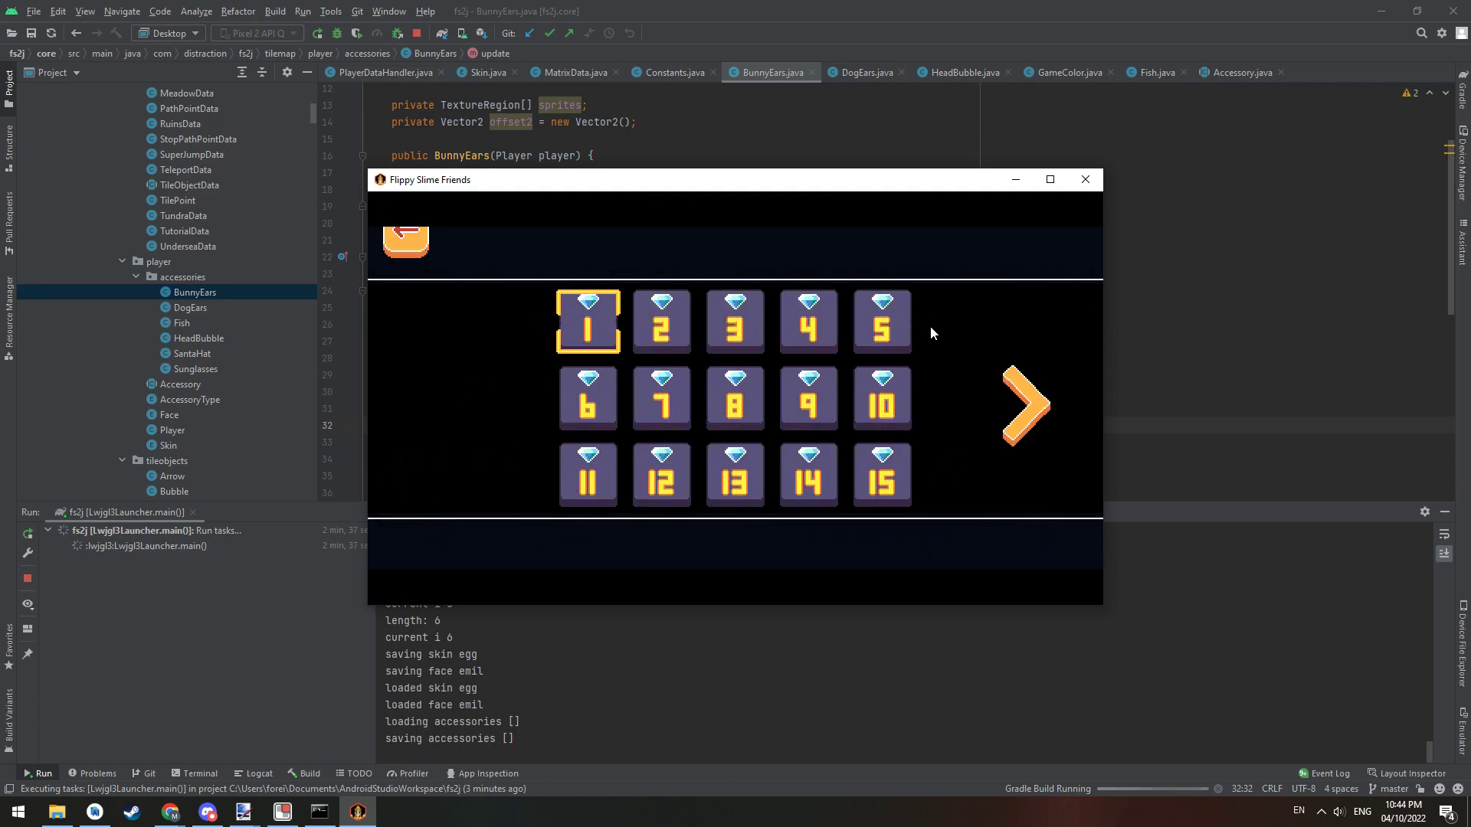
Reopen the avatar editor and check the skin and face choices without changing them.
{"action": "key", "text": "Return"}
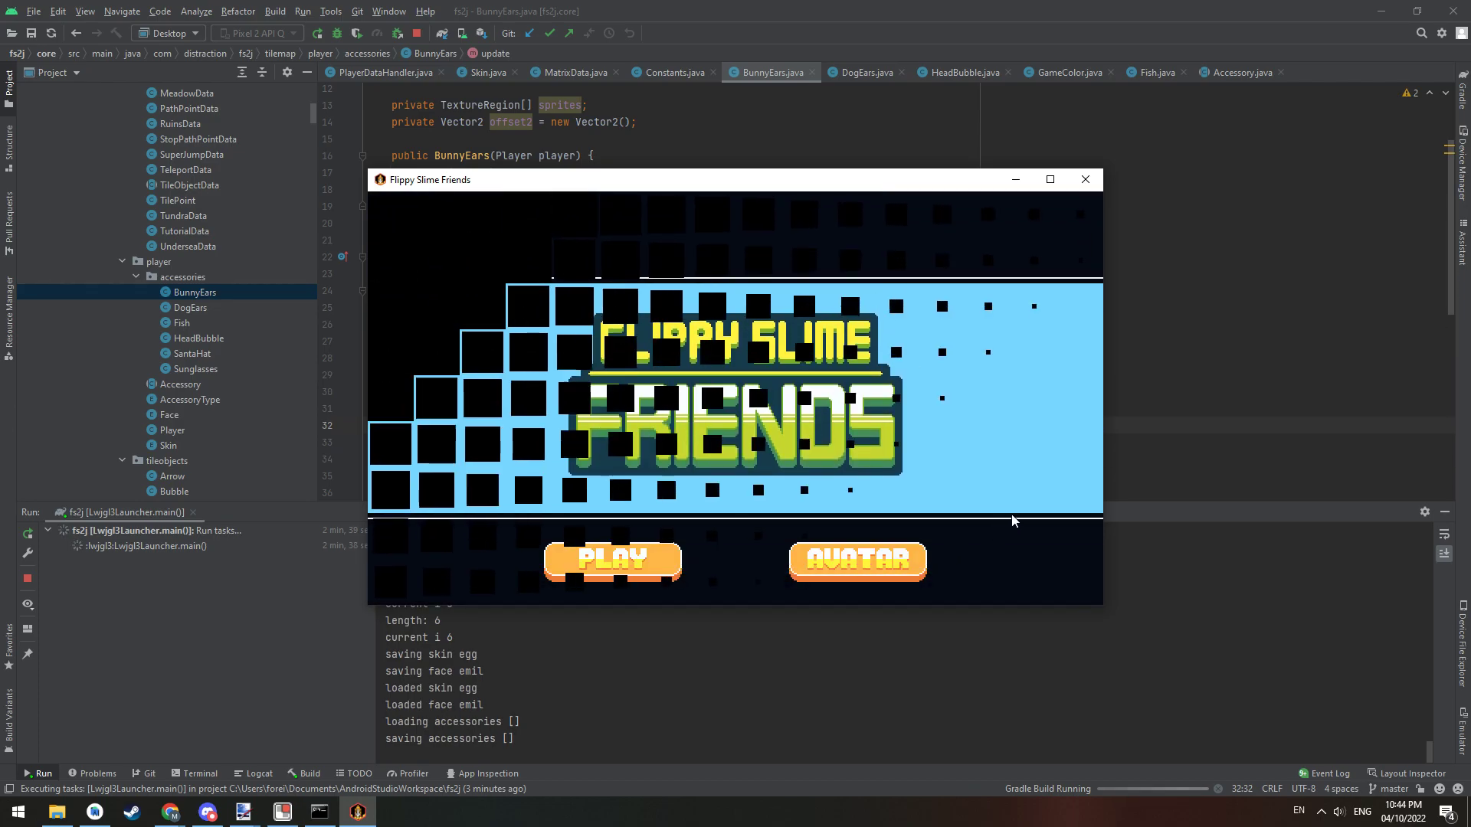
{"action": "left_click", "coordinate": [764, 387]}
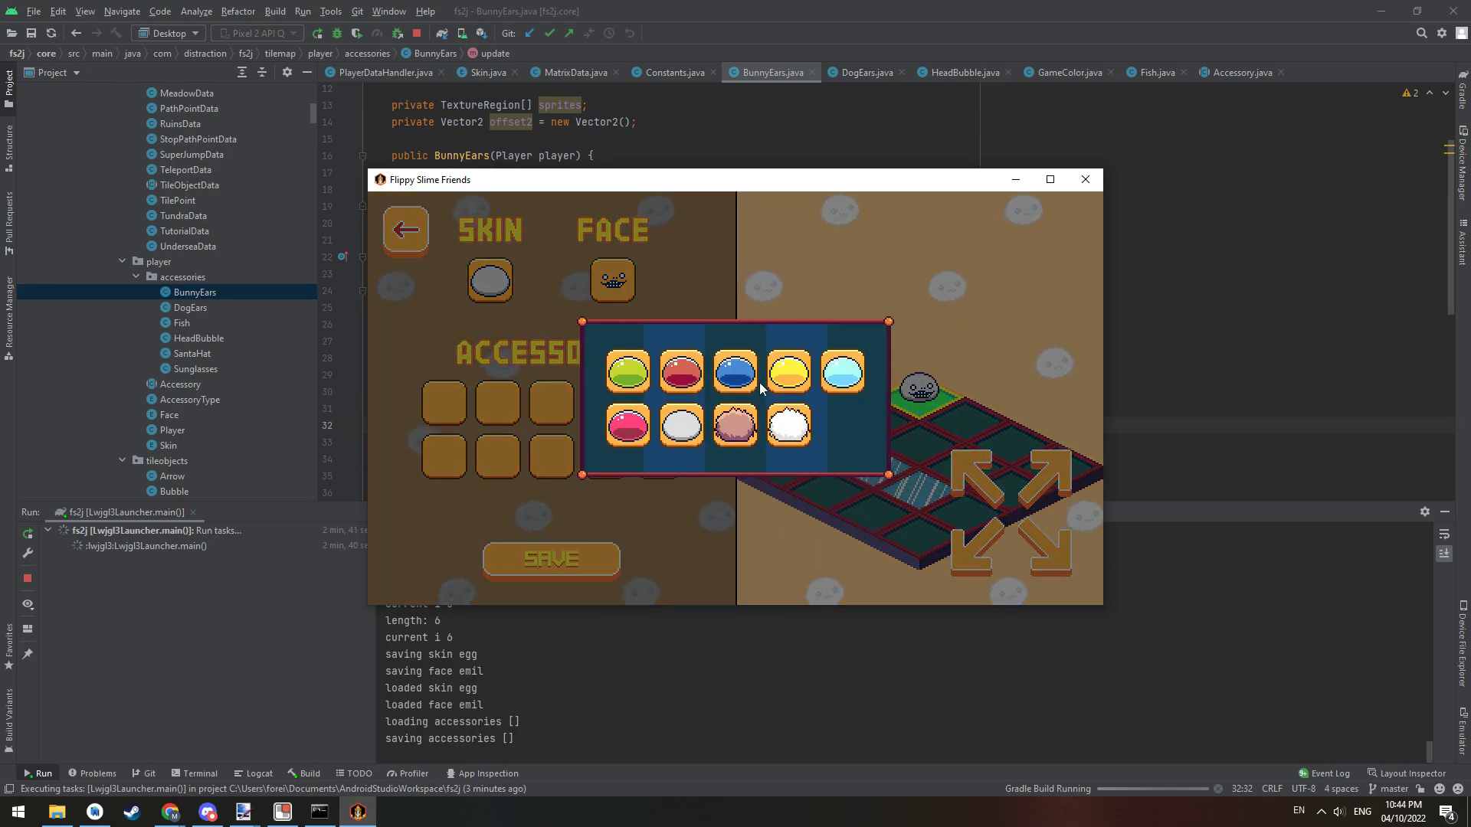
{"action": "left_click", "coordinate": [621, 288]}
{"action": "left_click", "coordinate": [495, 401]}
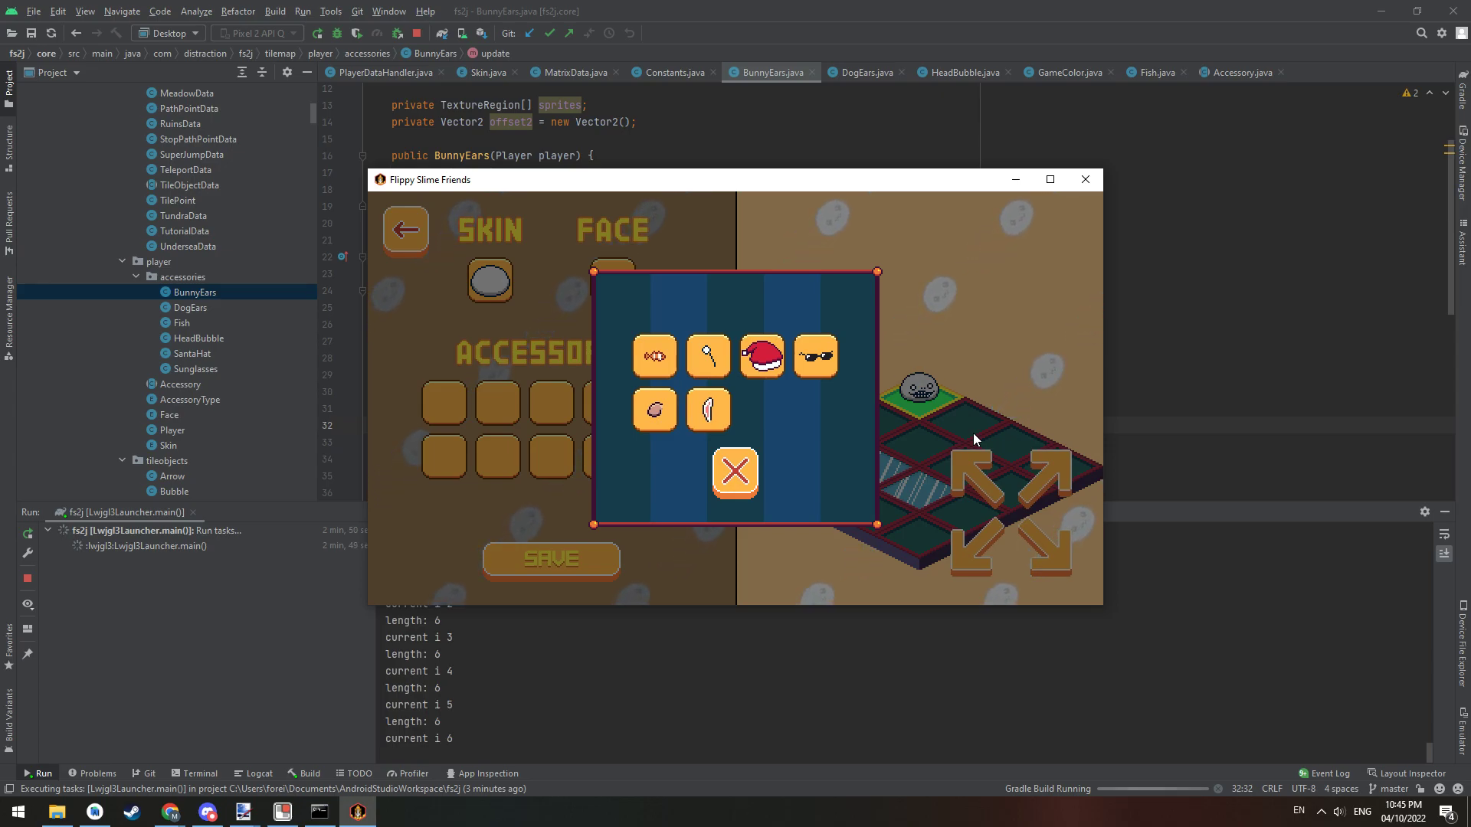
Open and close the accessory choices repeatedly, leaving every slot empty.
{"action": "left_click", "coordinate": [973, 433]}
{"action": "left_click", "coordinate": [498, 402]}
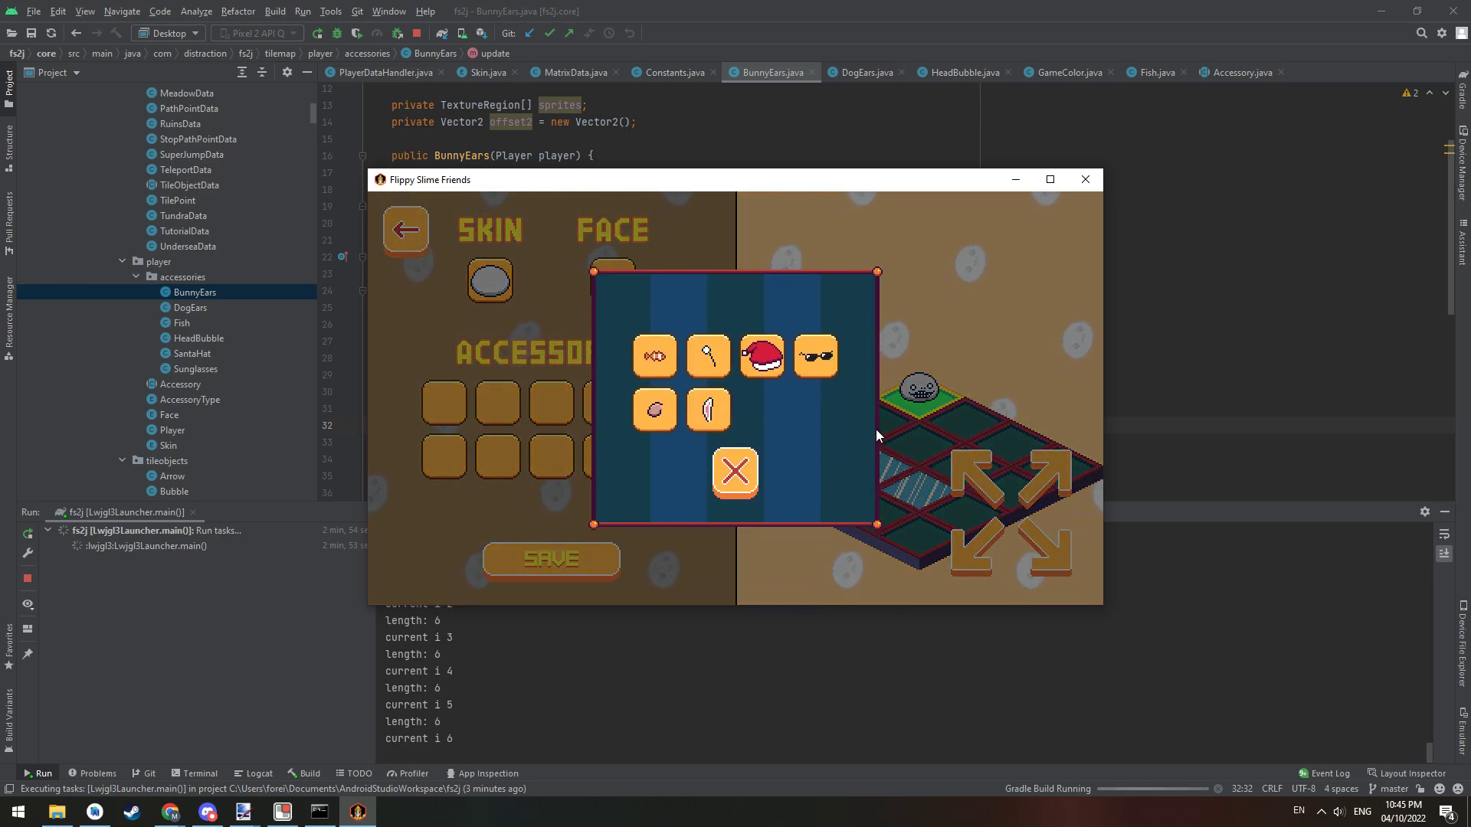
{"action": "left_click", "coordinate": [497, 403]}
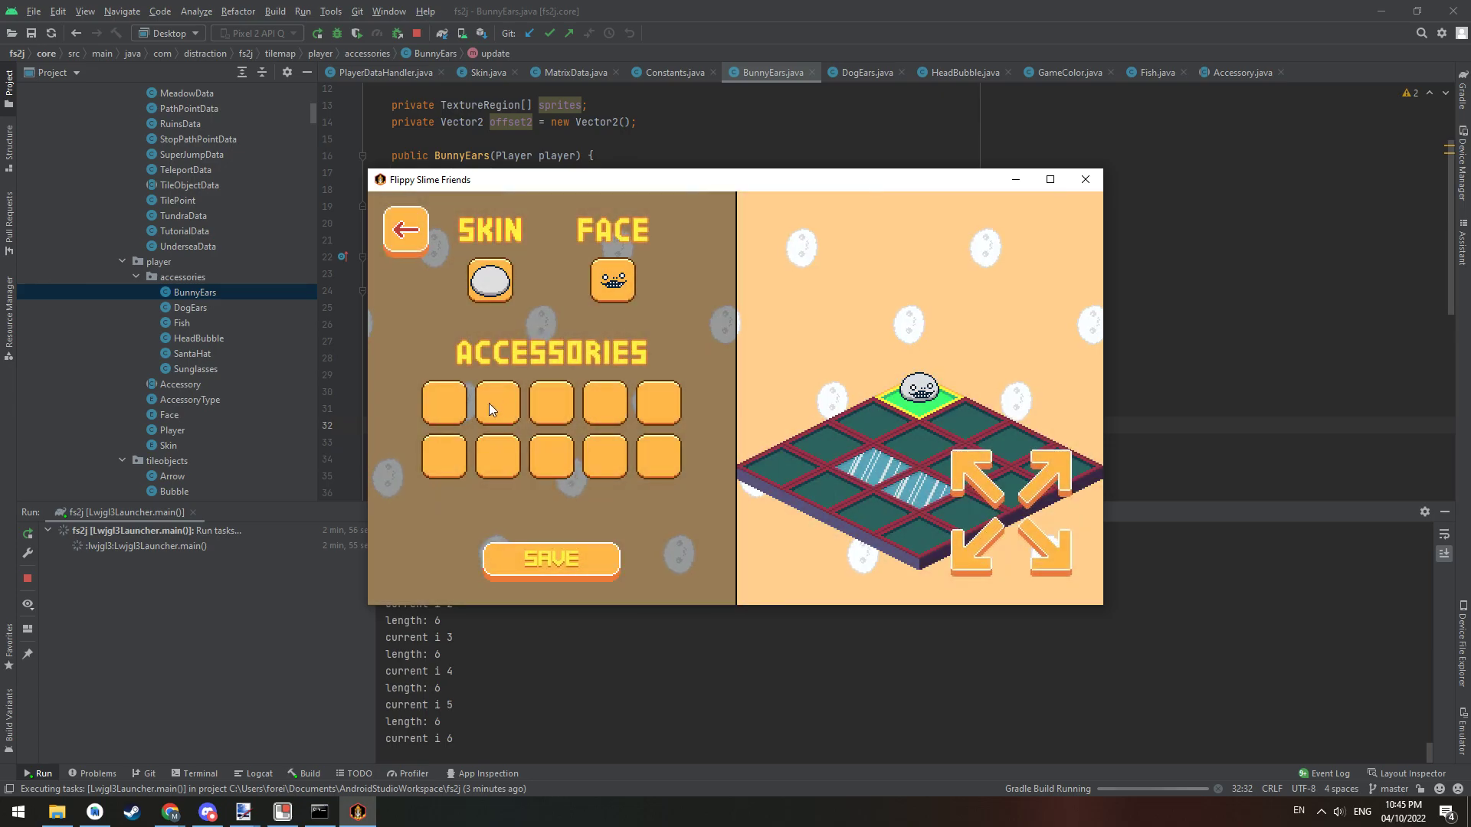
{"action": "left_click", "coordinate": [552, 407]}
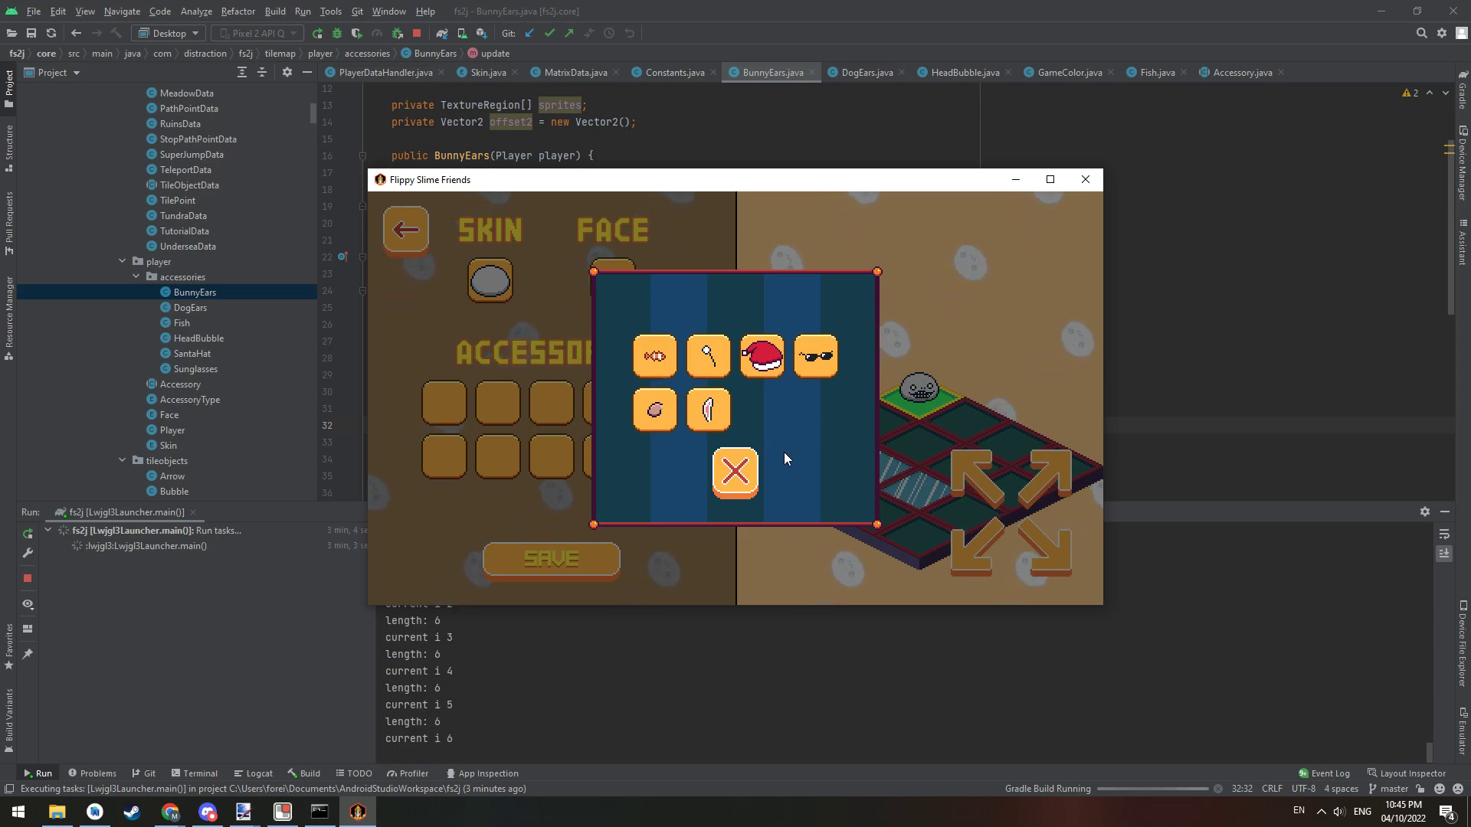
{"action": "left_click", "coordinate": [814, 430]}
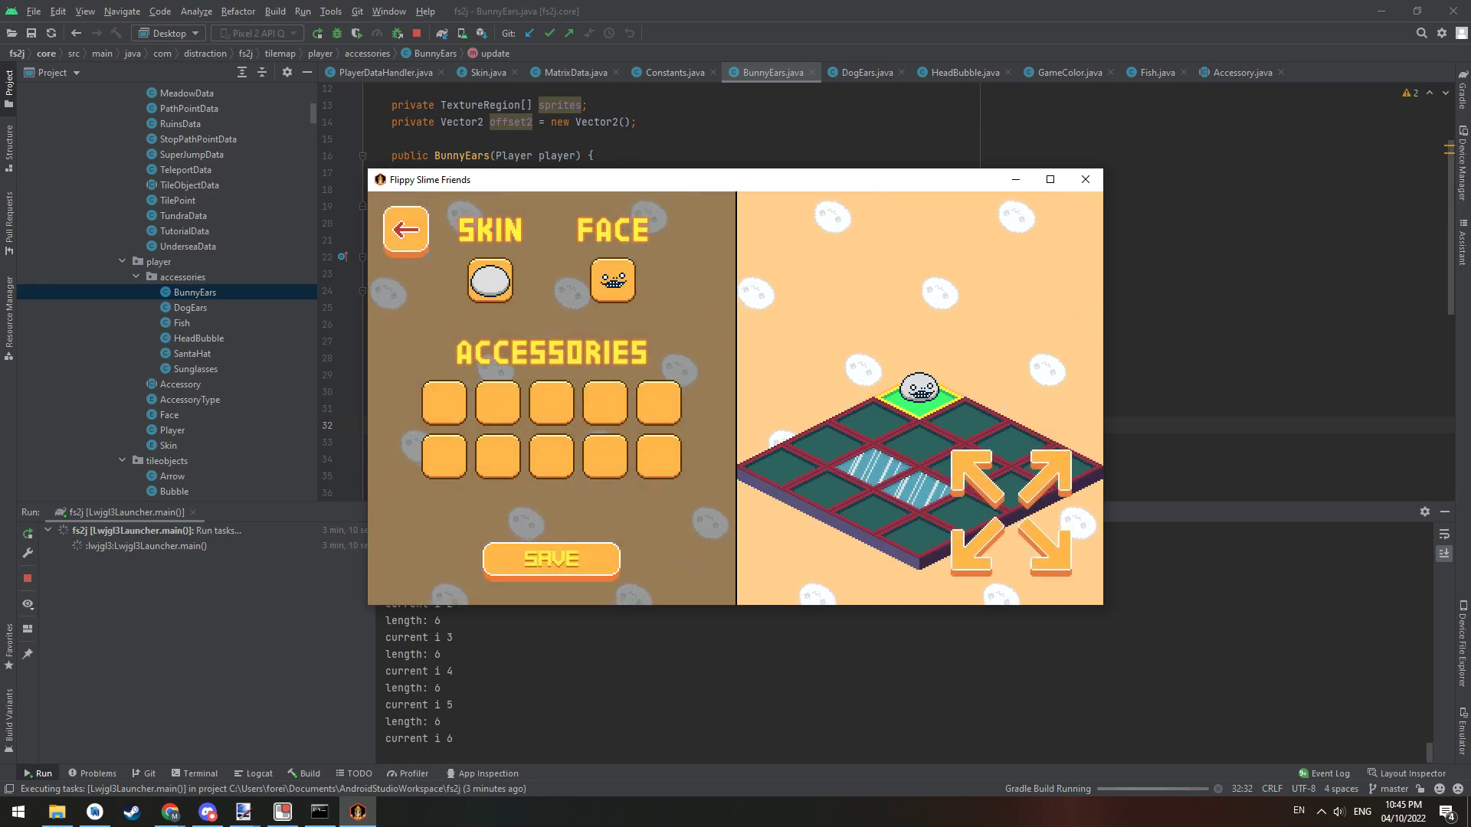
Maximise the Chrome window with the web build and highlight, then clear, the work-in-progress notice.
{"action": "key", "text": "alt+Tab"}
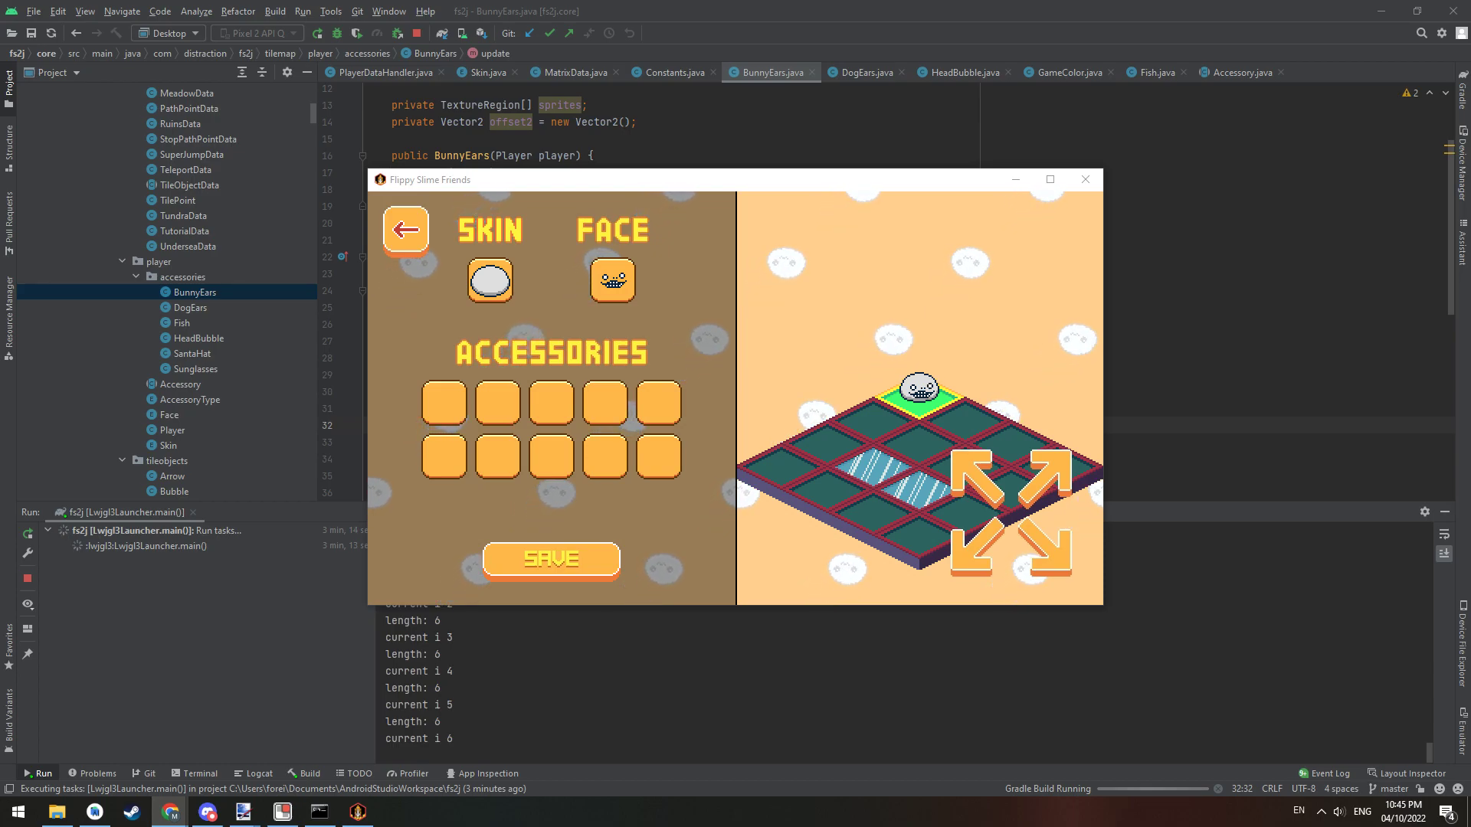
{"action": "left_click_drag", "start_coordinate": [1470, 243], "coordinate": [677, 244]}
{"action": "double_click", "coordinate": [677, 244]}
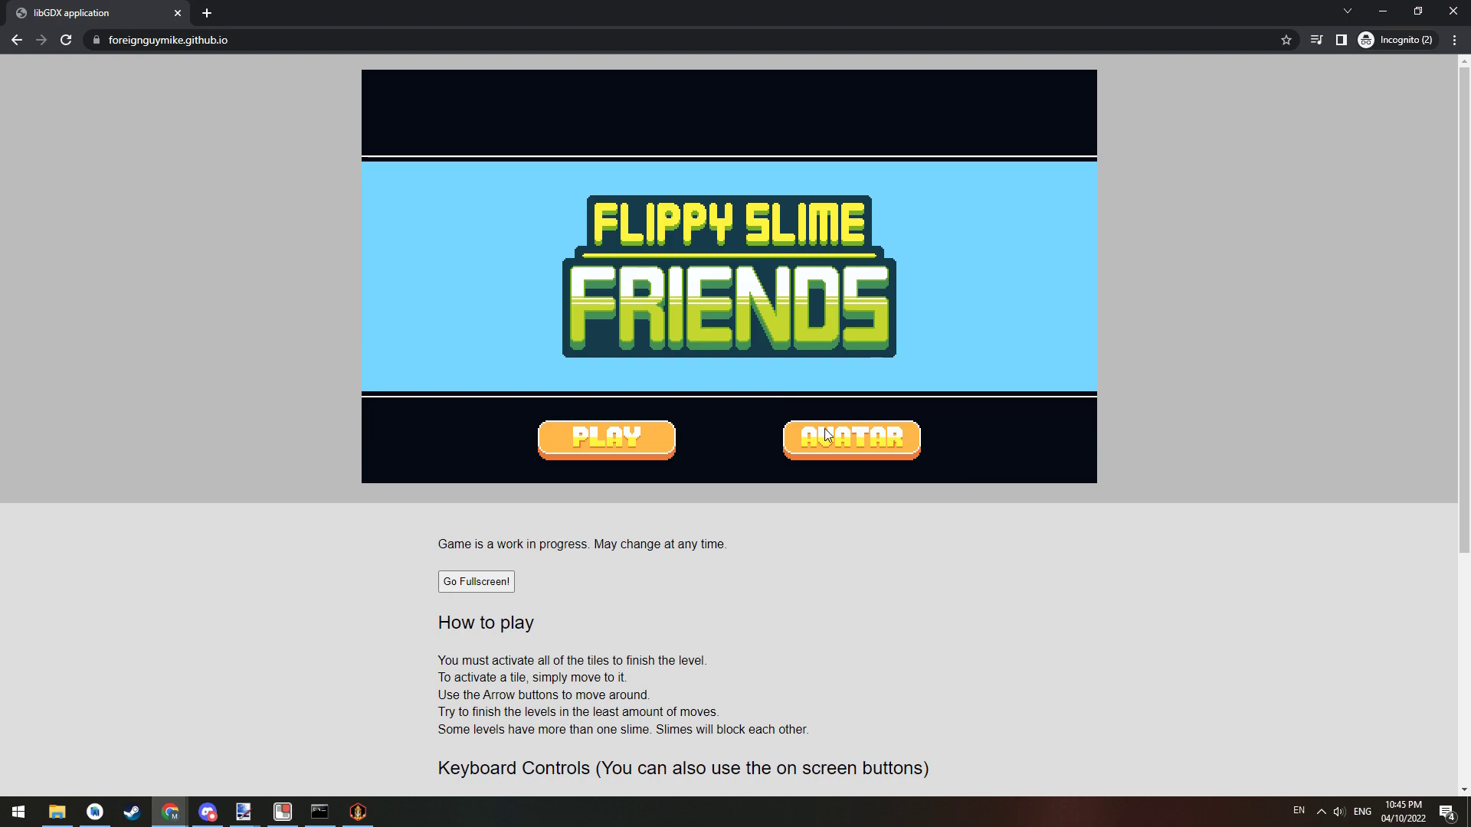
{"action": "left_click_drag", "start_coordinate": [447, 553], "coordinate": [682, 550]}
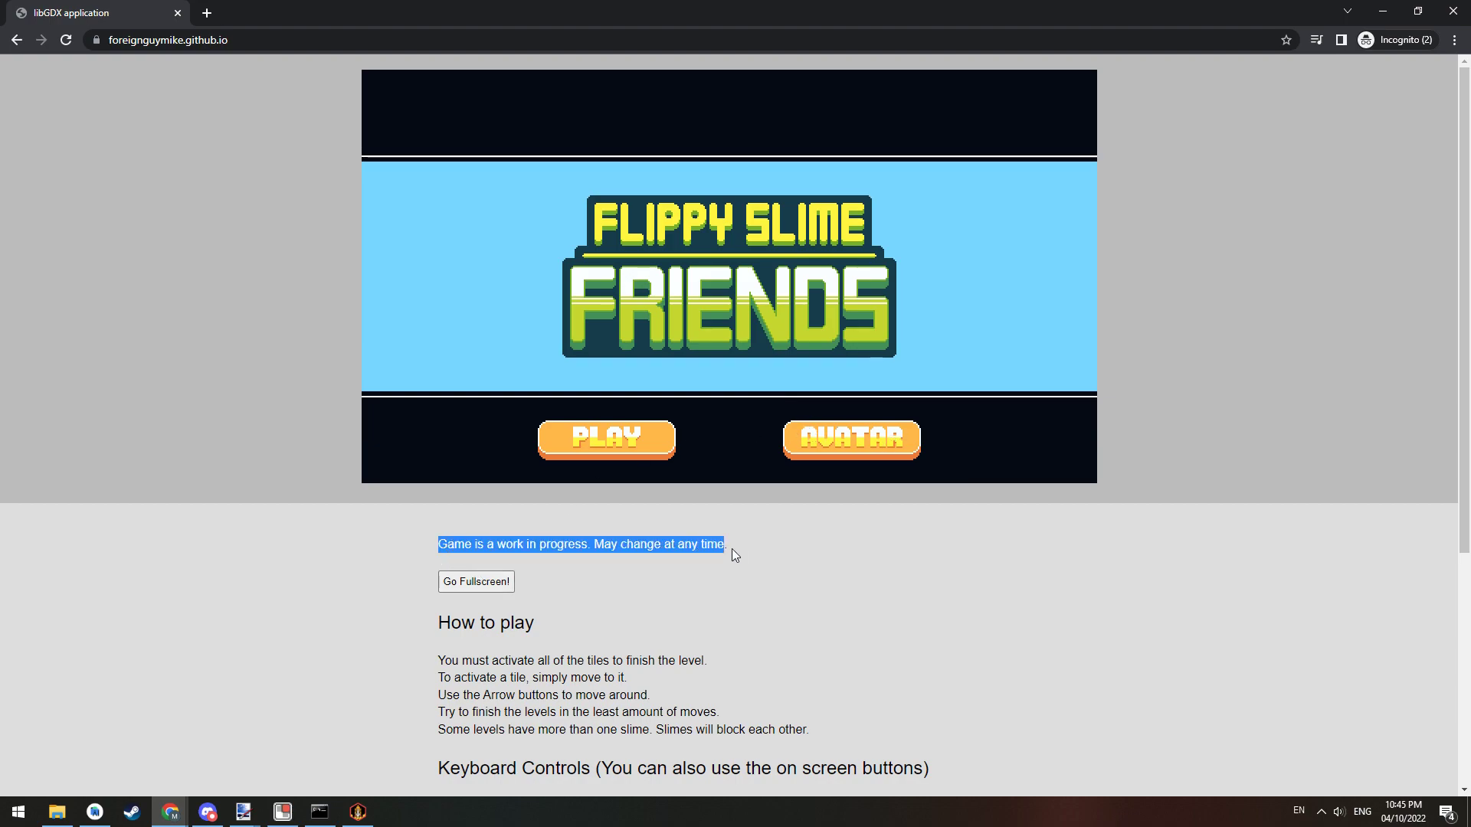
{"action": "left_click", "coordinate": [747, 351]}
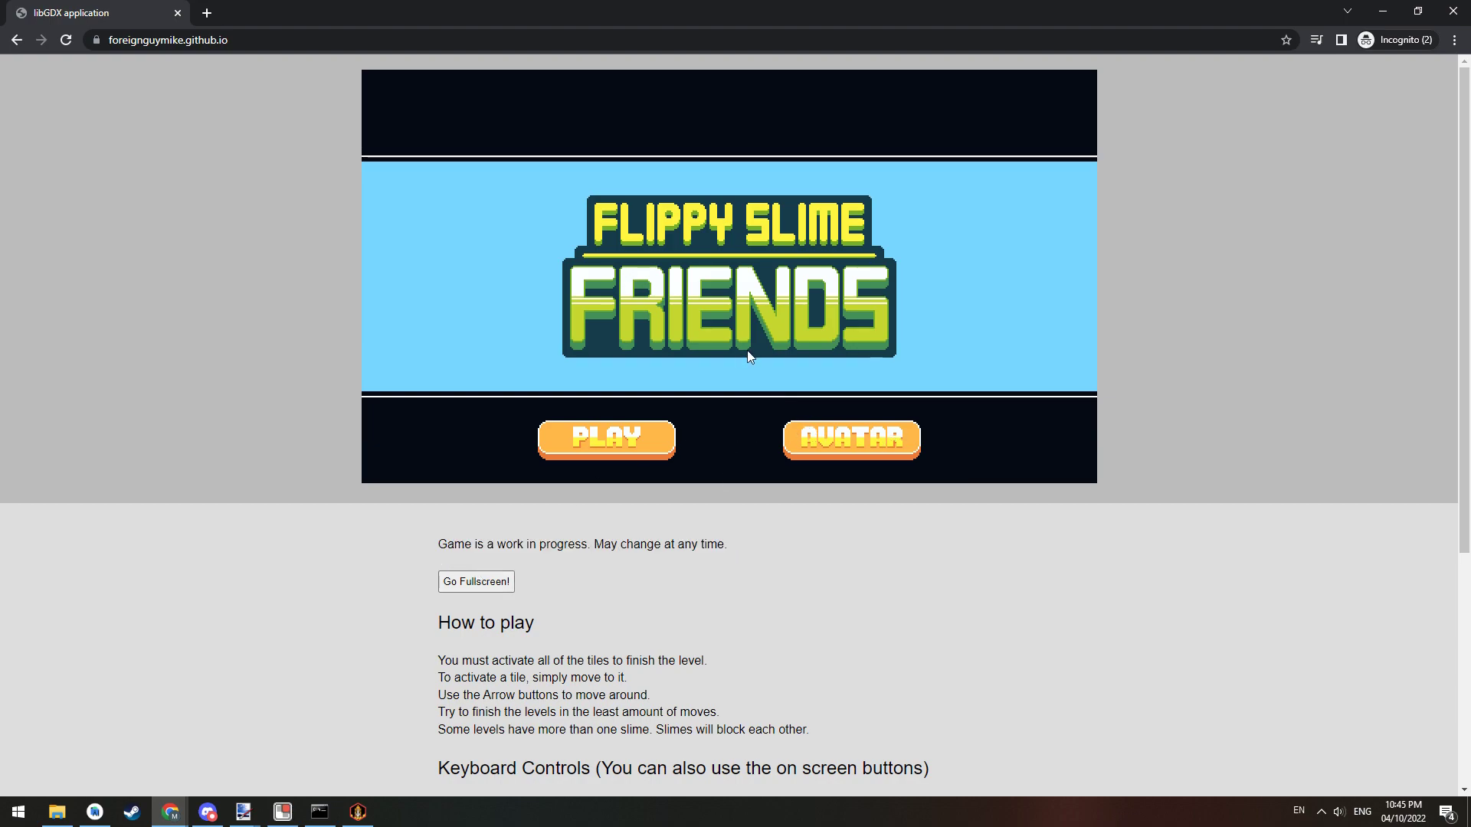
{"action": "left_click", "coordinate": [887, 439]}
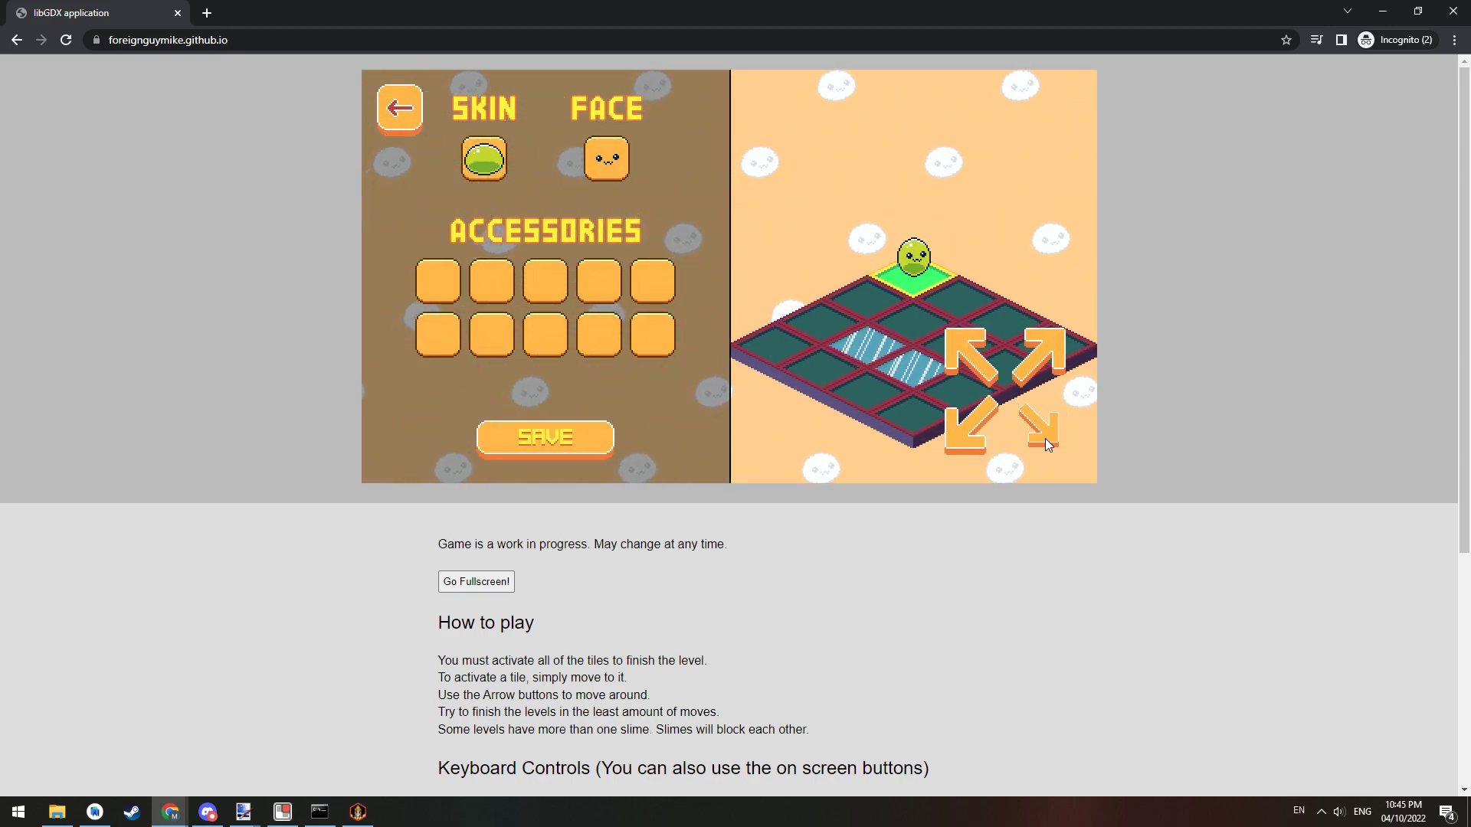
{"action": "left_click", "coordinate": [1044, 438]}
{"action": "left_click", "coordinate": [598, 327]}
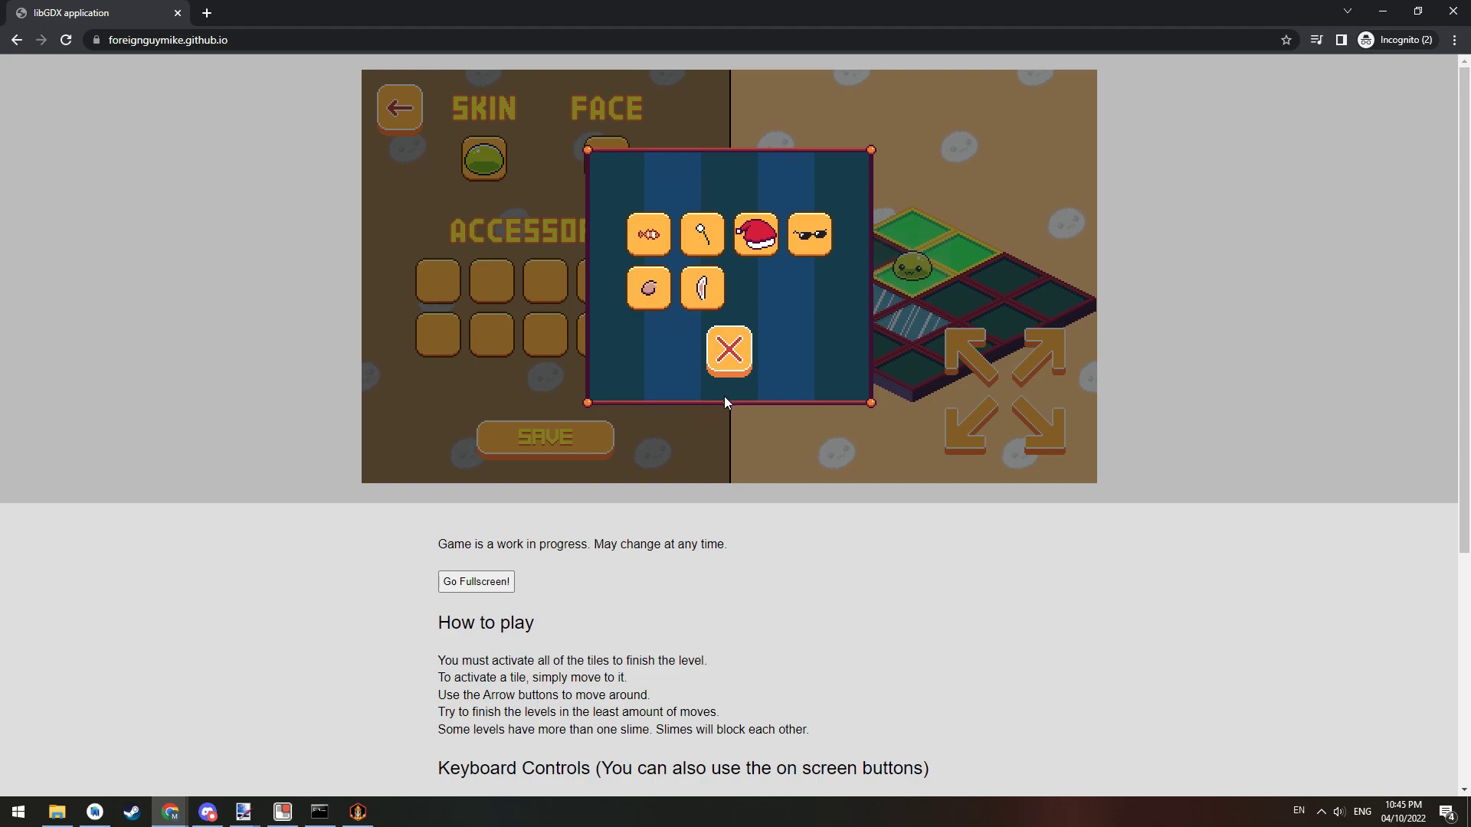
{"action": "left_click", "coordinate": [724, 403]}
{"action": "left_click", "coordinate": [607, 158]}
{"action": "left_click", "coordinate": [626, 298]}
{"action": "left_click", "coordinate": [485, 158]}
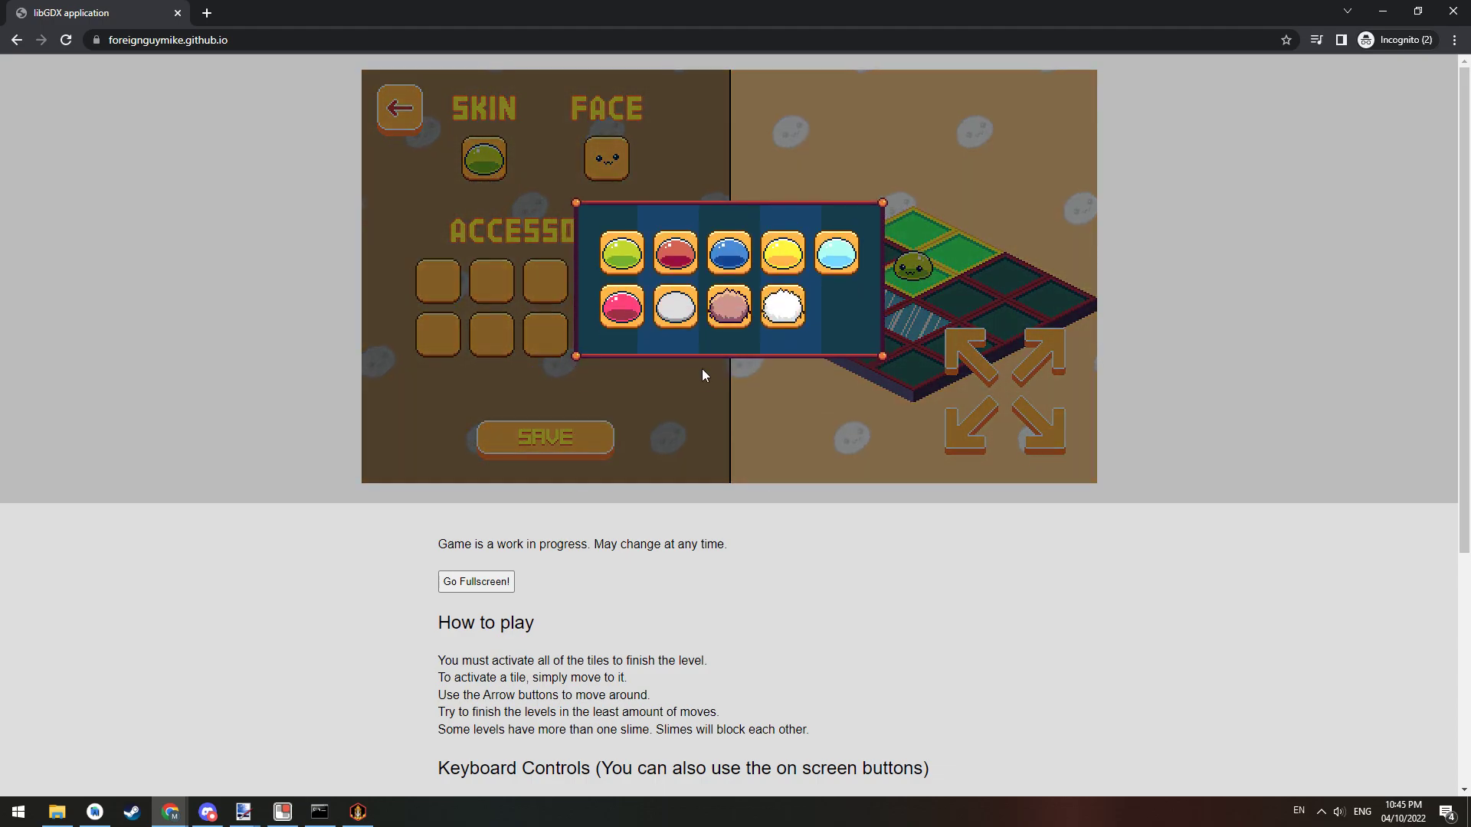
{"action": "left_click", "coordinate": [703, 374]}
{"action": "key", "text": "Escape"}
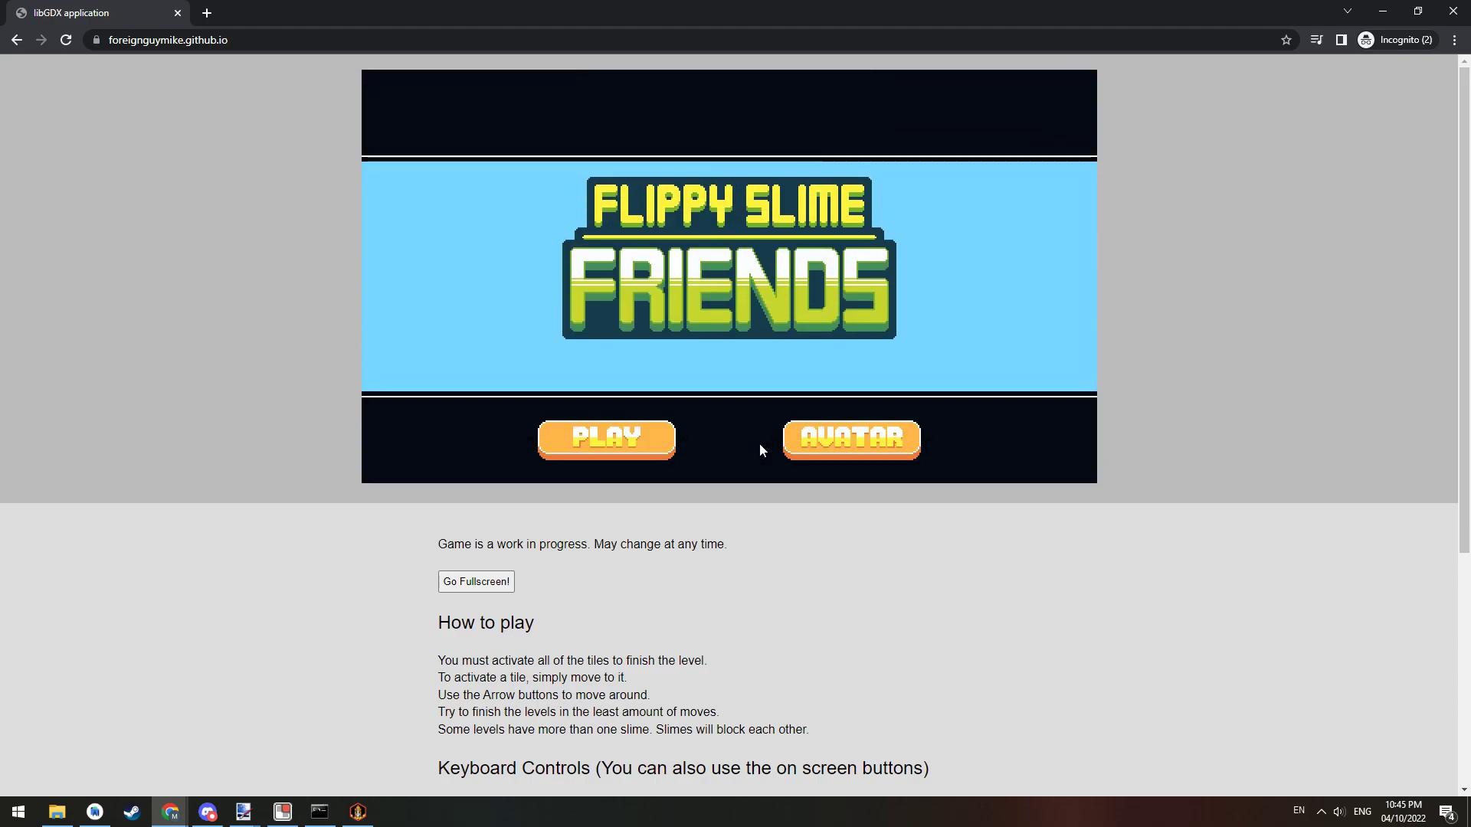